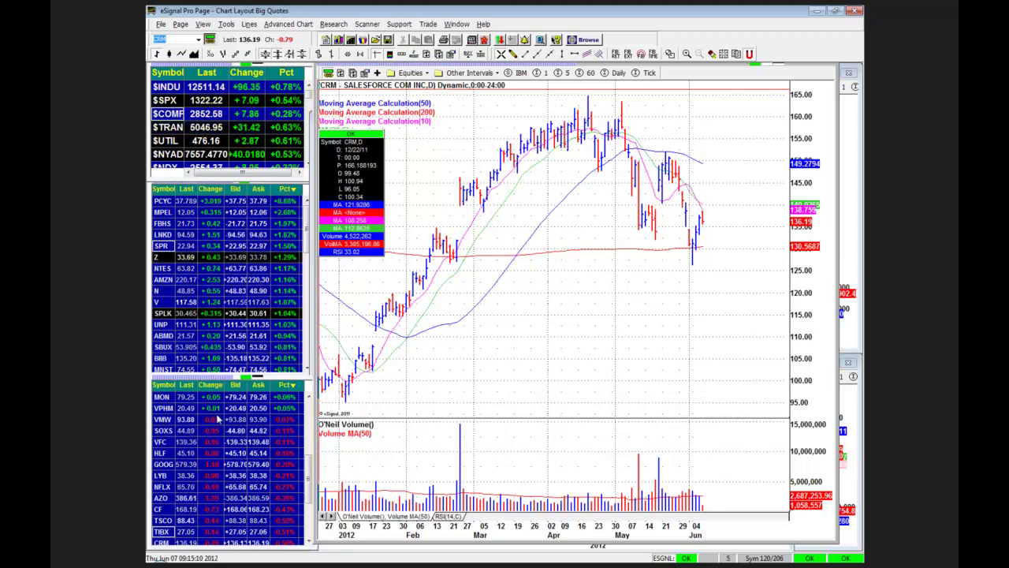
Look through the lower watchlist and load the daily CMI chart, shifting it to leave space after the latest bars
{"action": "left_click_drag", "start_coordinate": [310, 482], "coordinate": [311, 522]}
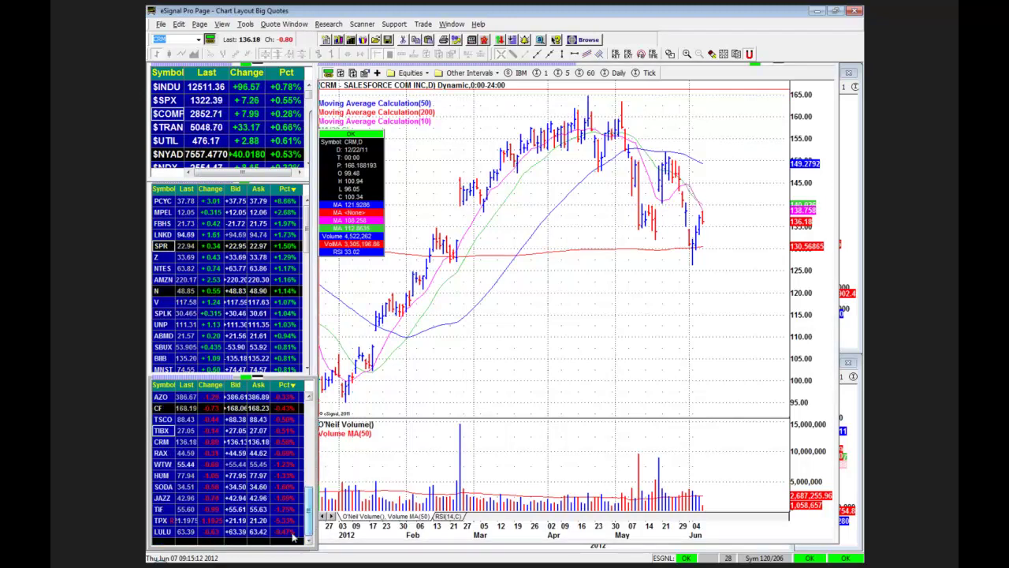
{"action": "scroll", "coordinate": [168, 473], "scroll_direction": "up", "scroll_amount": 10}
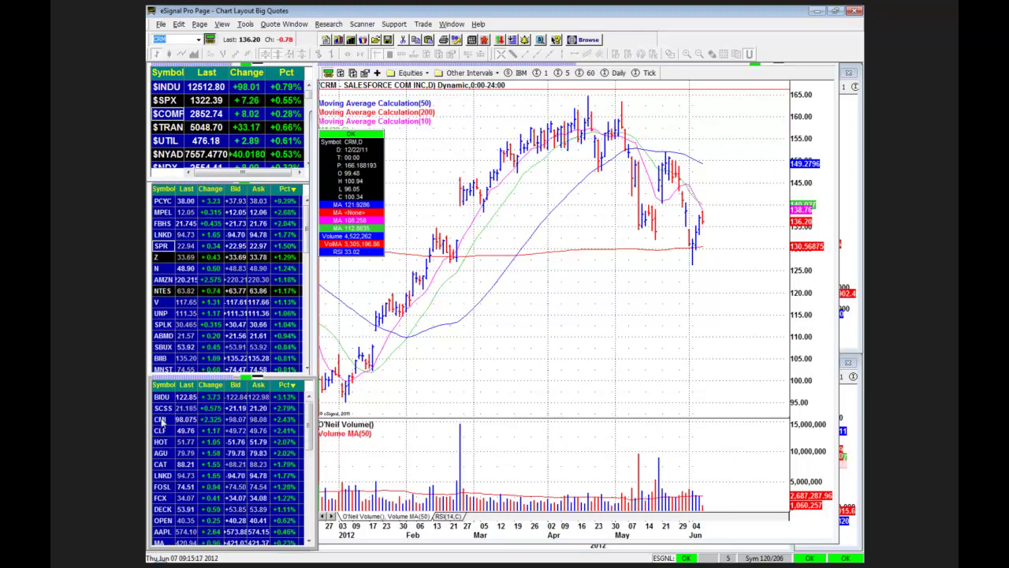
{"action": "left_click", "coordinate": [160, 421]}
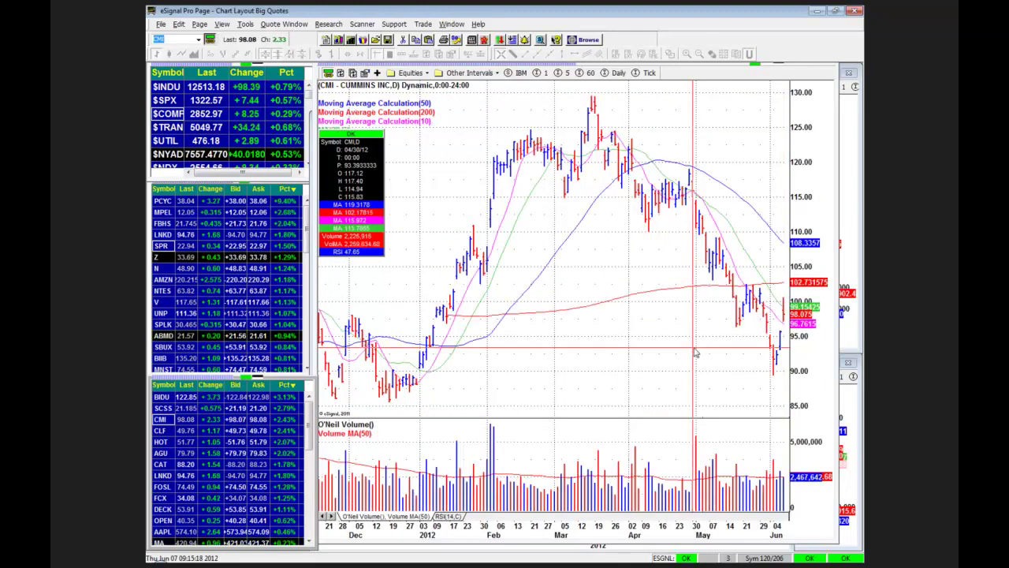
{"action": "left_click", "coordinate": [587, 359]}
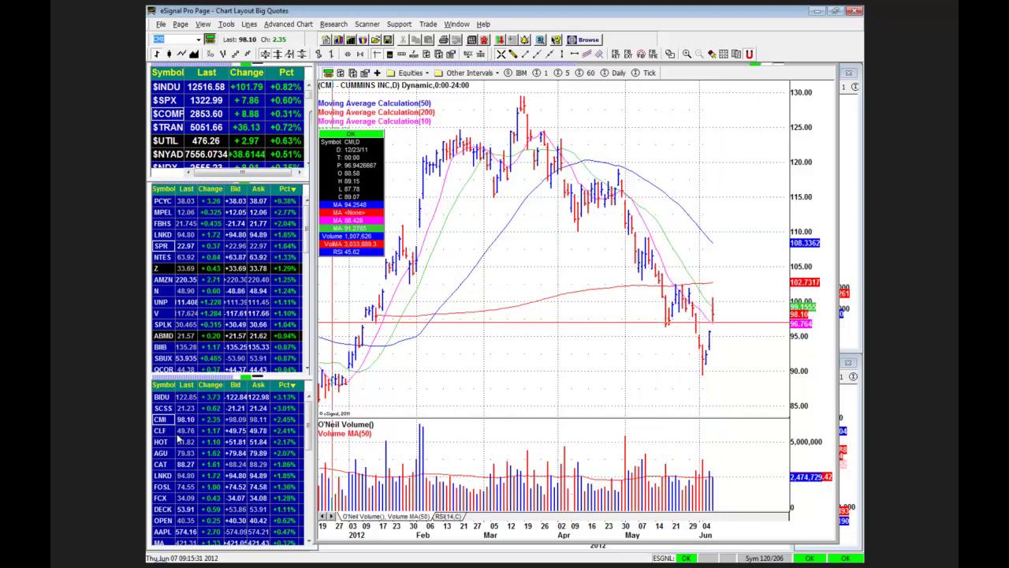
Review the daily charts of CLF and HOT from the lower watchlist
{"action": "left_click", "coordinate": [270, 434]}
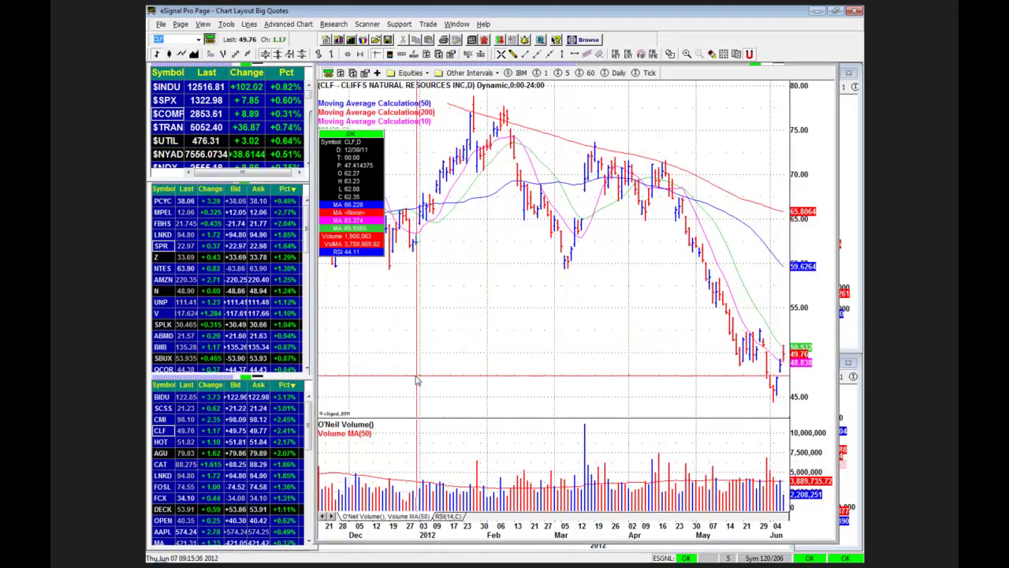
{"action": "left_click_drag", "start_coordinate": [480, 358], "coordinate": [427, 366]}
{"action": "scroll", "coordinate": [492, 376], "scroll_direction": "down", "scroll_amount": 2}
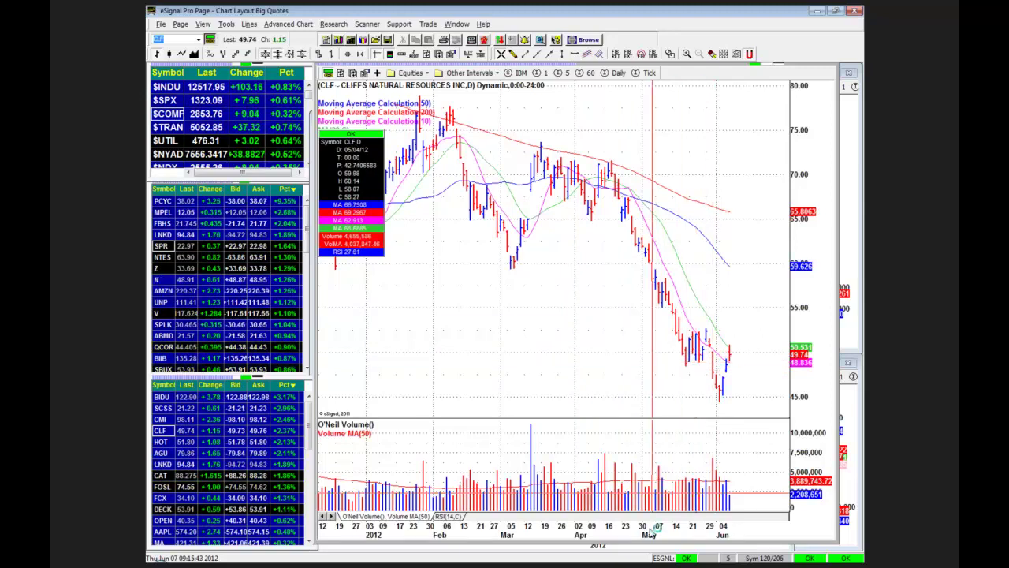
{"action": "left_click", "coordinate": [166, 442]}
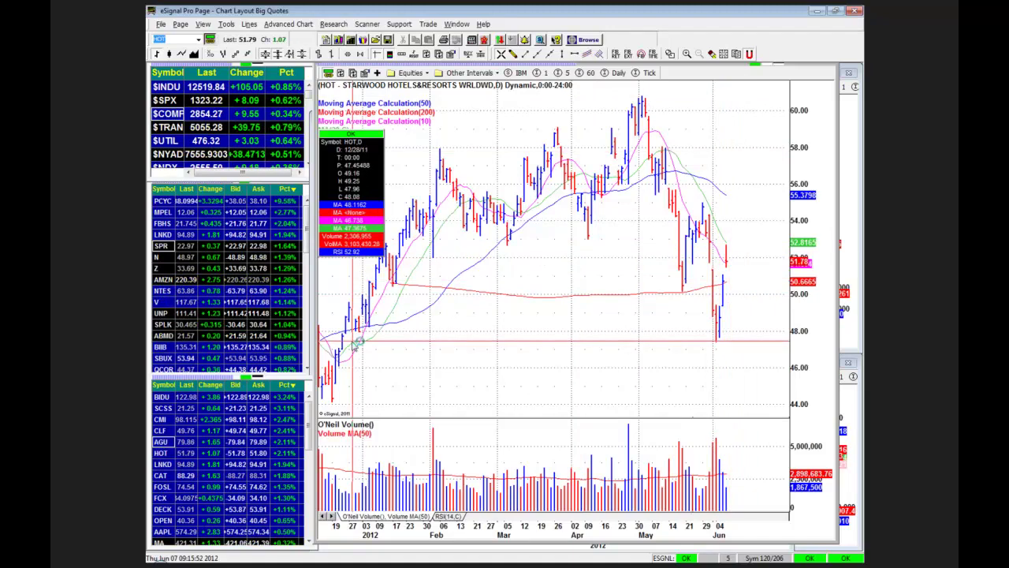
Load the daily AGU chart and examine its price history back to September 2011 and forward to the latest bars
{"action": "left_click", "coordinate": [162, 442]}
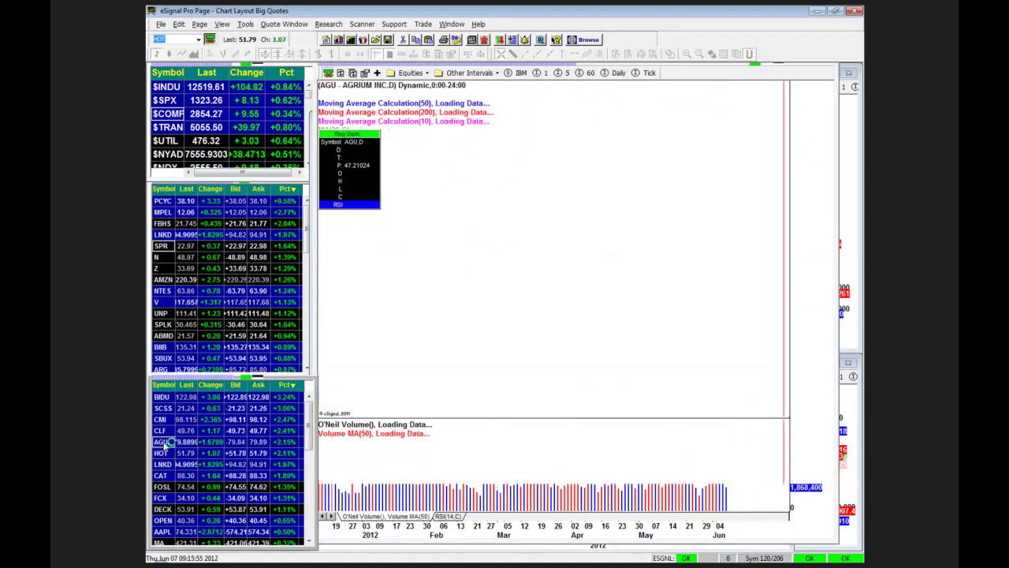
{"action": "left_click_drag", "start_coordinate": [643, 318], "coordinate": [592, 245]}
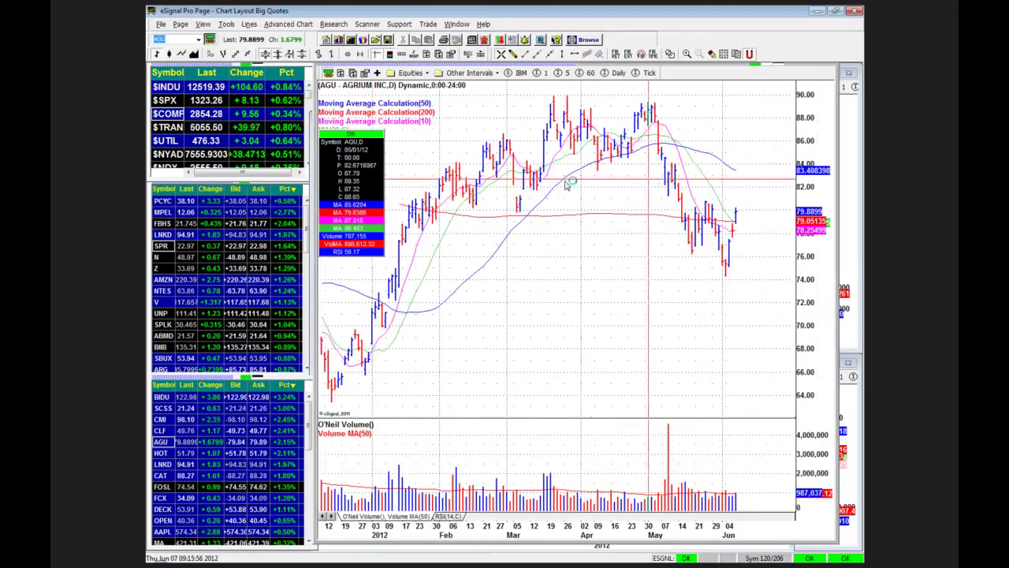
{"action": "left_click_drag", "start_coordinate": [438, 216], "coordinate": [511, 216]}
{"action": "scroll", "coordinate": [516, 221], "scroll_direction": "left", "scroll_amount": 4}
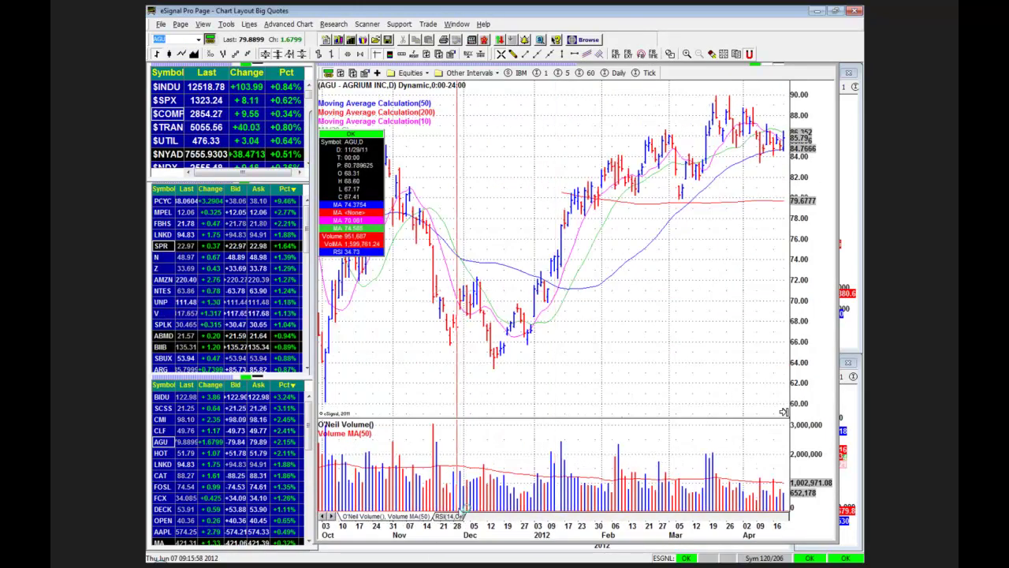
{"action": "scroll", "coordinate": [527, 268], "scroll_direction": "left", "scroll_amount": 4}
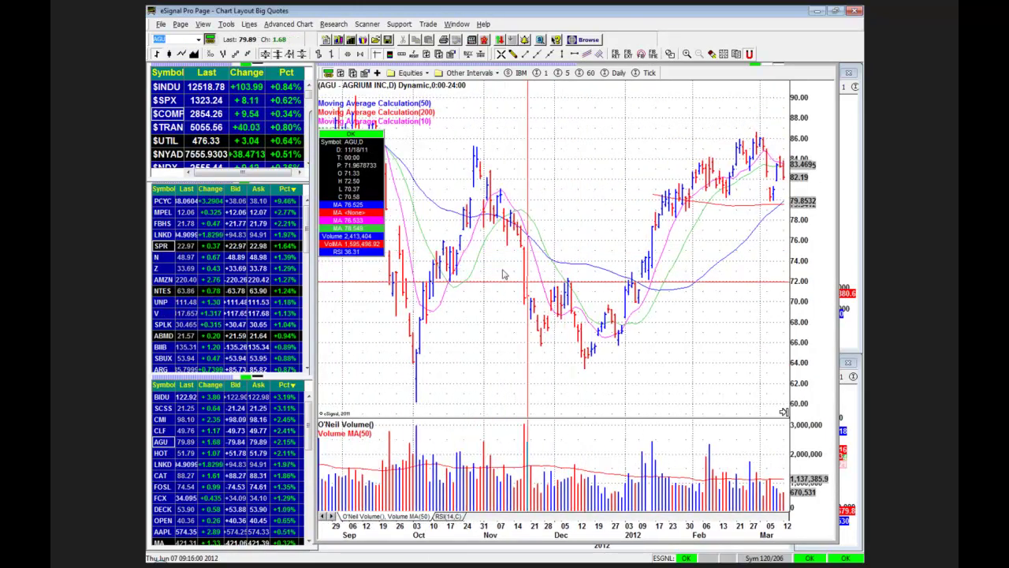
{"action": "scroll", "coordinate": [655, 236], "scroll_direction": "right", "scroll_amount": 8}
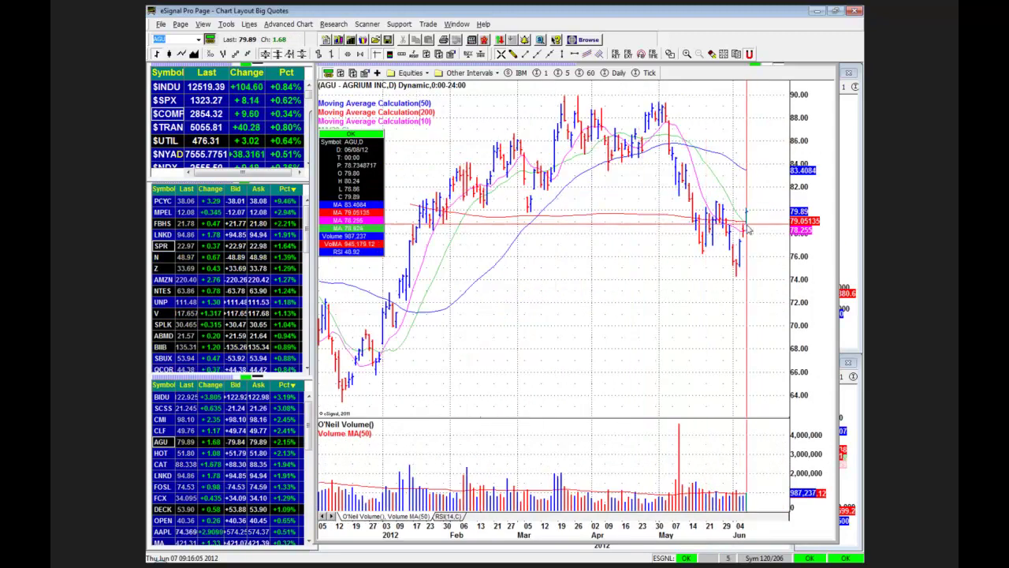
{"action": "scroll", "coordinate": [709, 252], "scroll_direction": "right", "scroll_amount": 2}
{"action": "scroll", "coordinate": [628, 252], "scroll_direction": "right", "scroll_amount": 1}
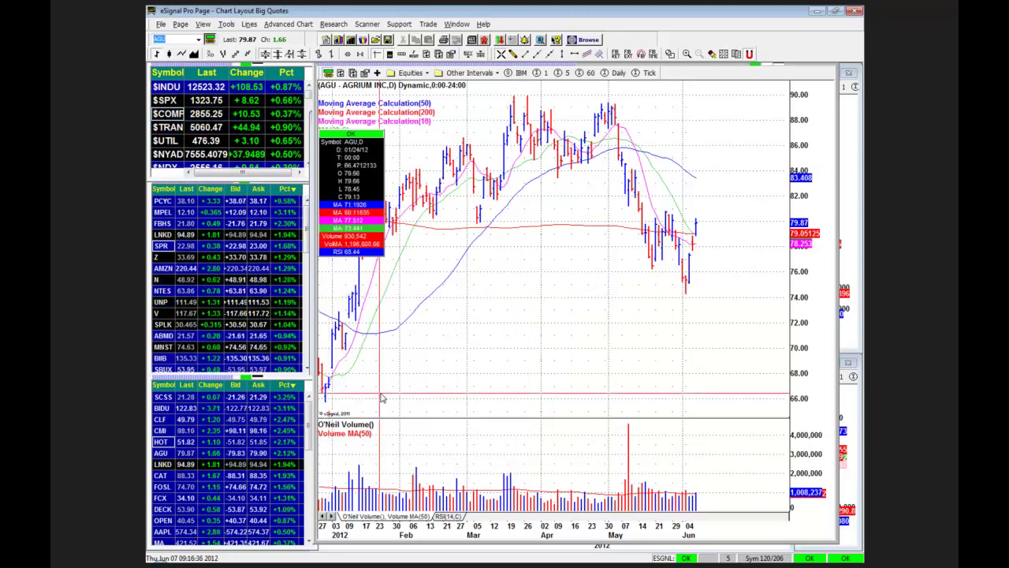
Load the daily chart for the symbol EDZ and bring its recent bars into view
{"action": "type", "text": "EDZ"}
{"action": "key", "text": "Return"}
{"action": "left_click_drag", "start_coordinate": [580, 319], "coordinate": [544, 302]}
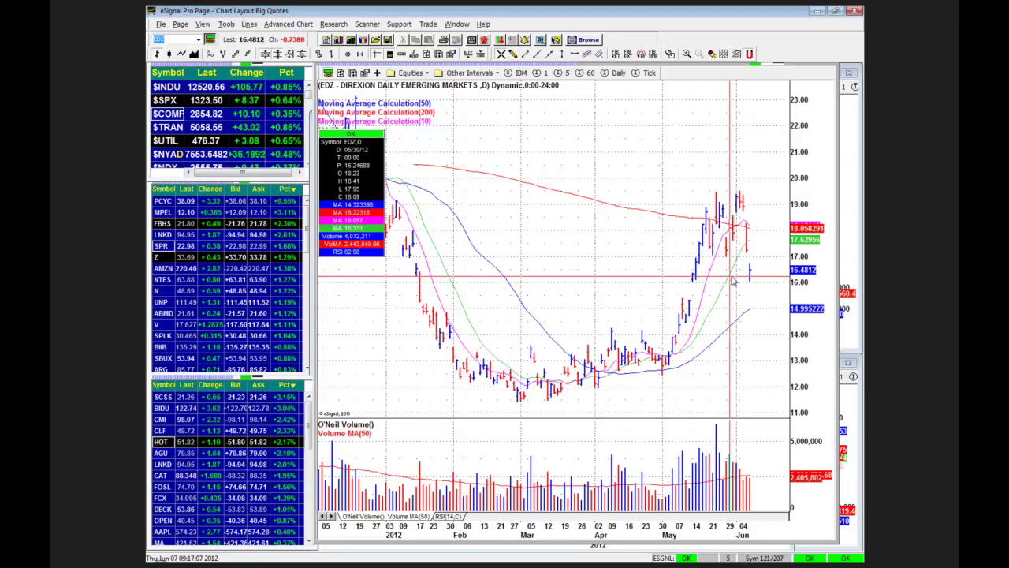
Review the daily charts of CAT and FOSL from the lower watchlist, including FOSL's bars since the May gap
{"action": "left_click", "coordinate": [163, 476]}
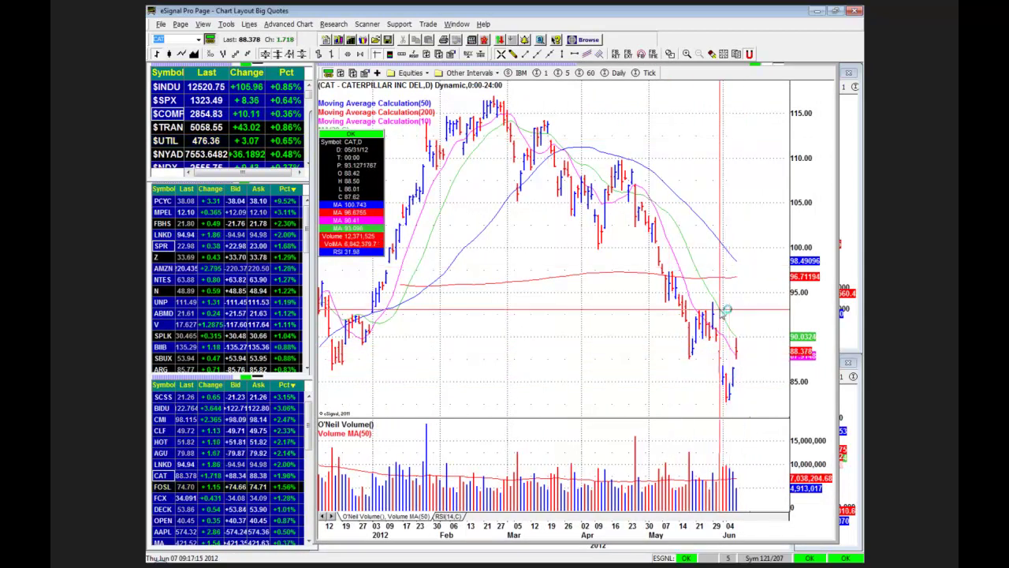
{"action": "left_click", "coordinate": [163, 486]}
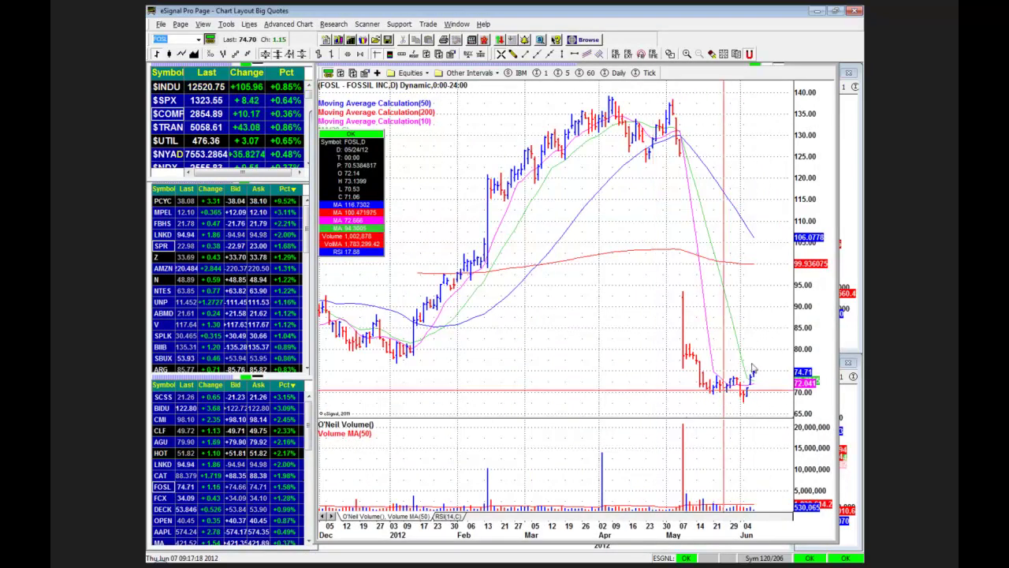
{"action": "left_click_drag", "start_coordinate": [728, 393], "coordinate": [691, 379]}
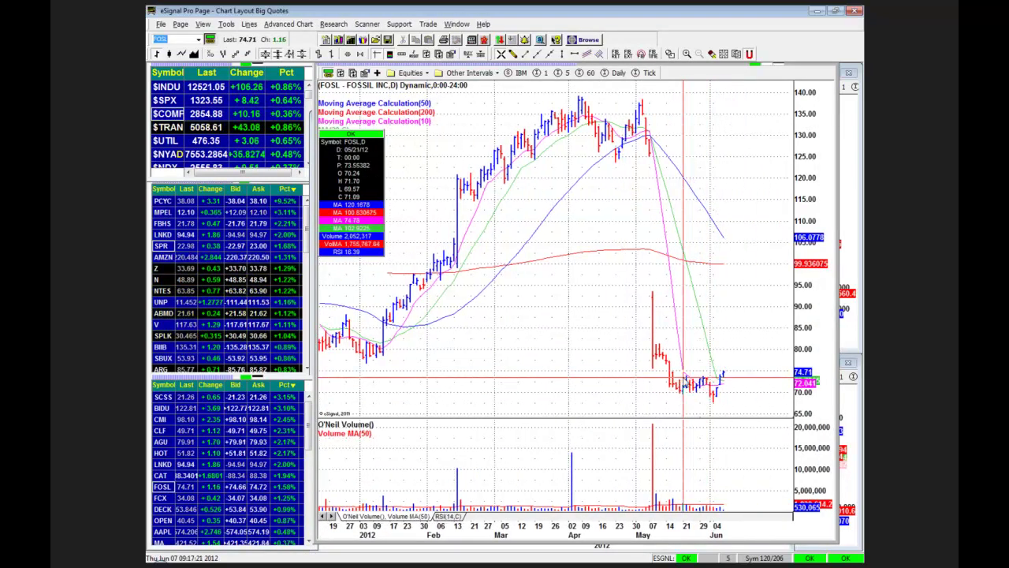
{"action": "left_click_drag", "start_coordinate": [583, 385], "coordinate": [616, 388]}
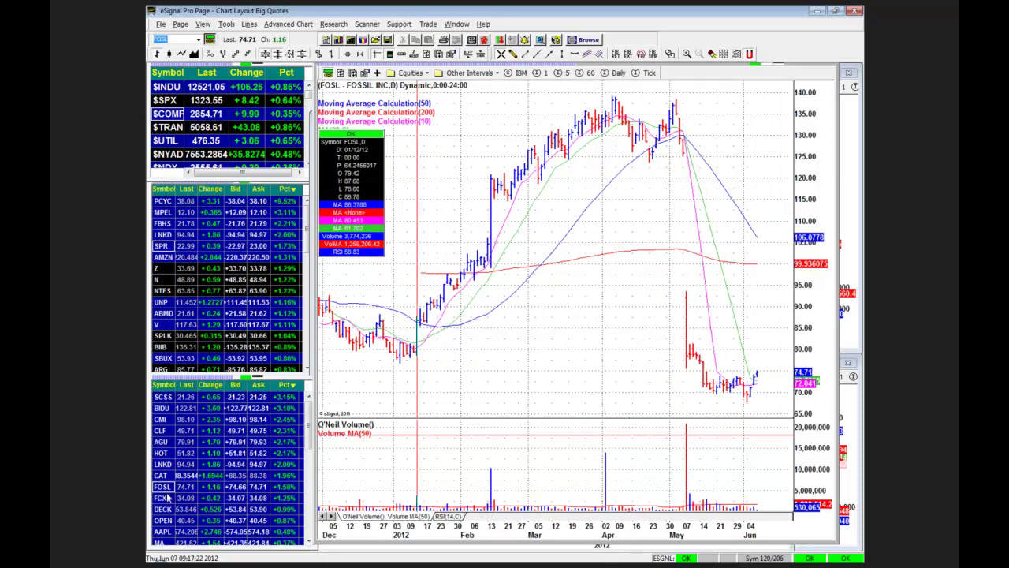
Review the daily charts of FCX and DECK, looking back over DECK's earlier bars to late 2011
{"action": "key", "text": "Down"}
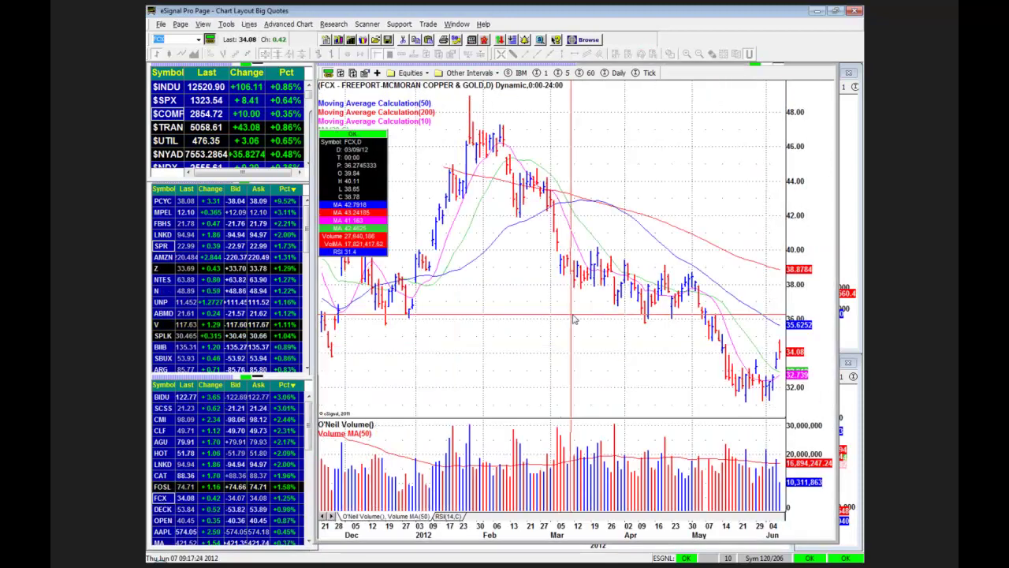
{"action": "left_click", "coordinate": [167, 509]}
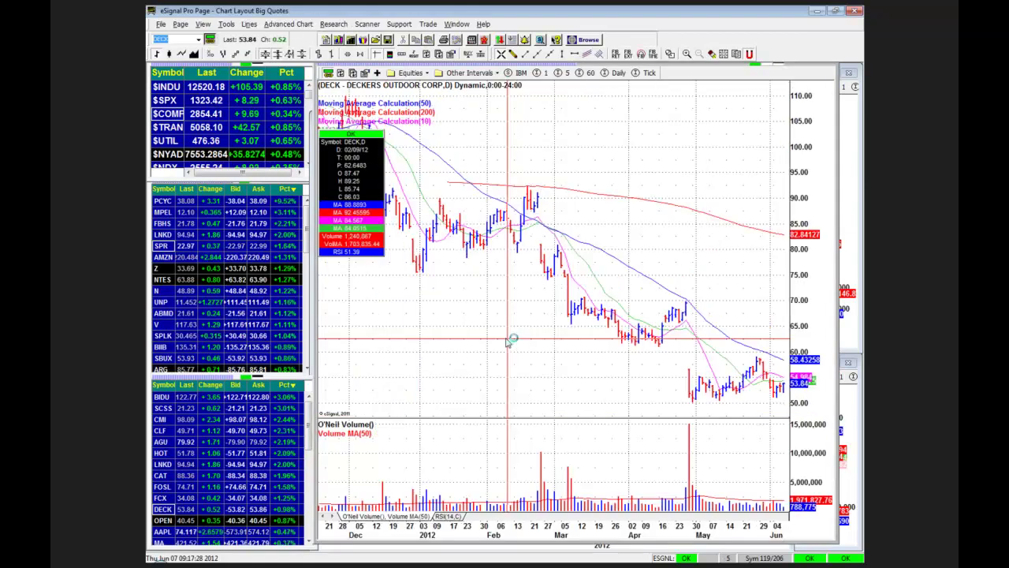
{"action": "left_click", "coordinate": [488, 219]}
{"action": "left_click_drag", "start_coordinate": [483, 221], "coordinate": [493, 279]}
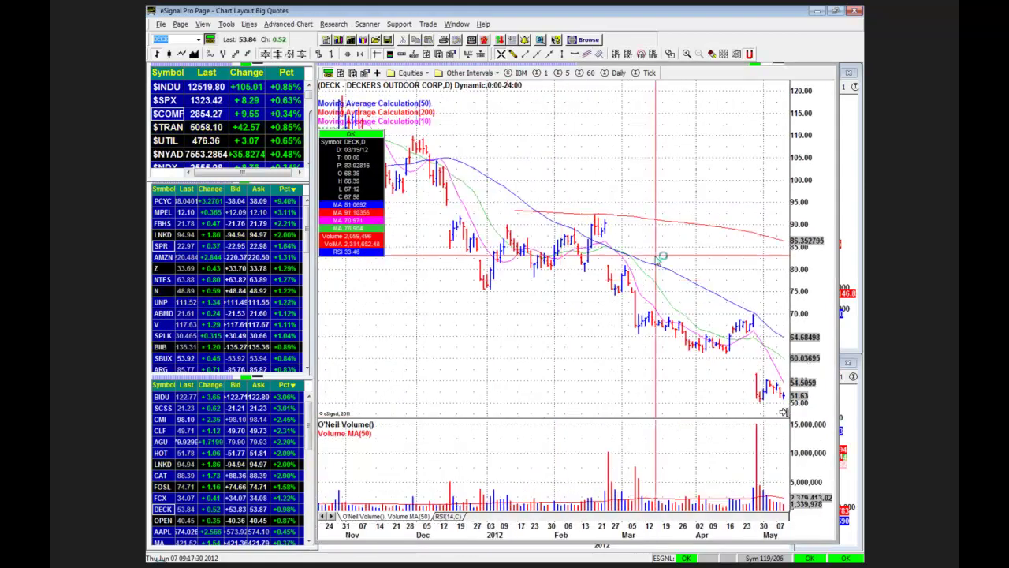
Load the daily AAPL chart from the lower watchlist and examine its latest bars
{"action": "left_click_drag", "start_coordinate": [309, 425], "coordinate": [309, 447]}
{"action": "left_click", "coordinate": [162, 464]}
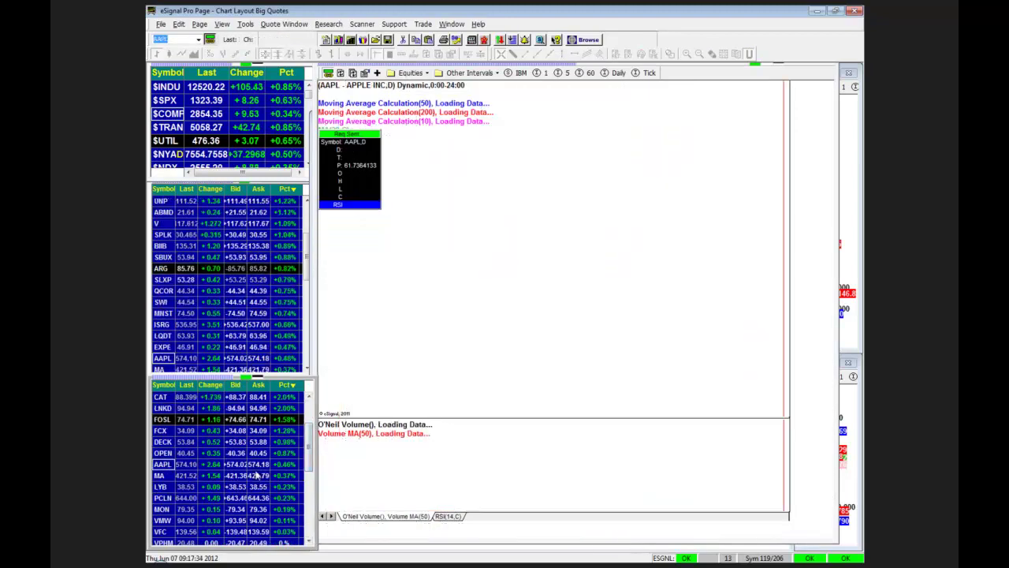
{"action": "left_click", "coordinate": [543, 332]}
{"action": "left_click_drag", "start_coordinate": [526, 322], "coordinate": [523, 344]}
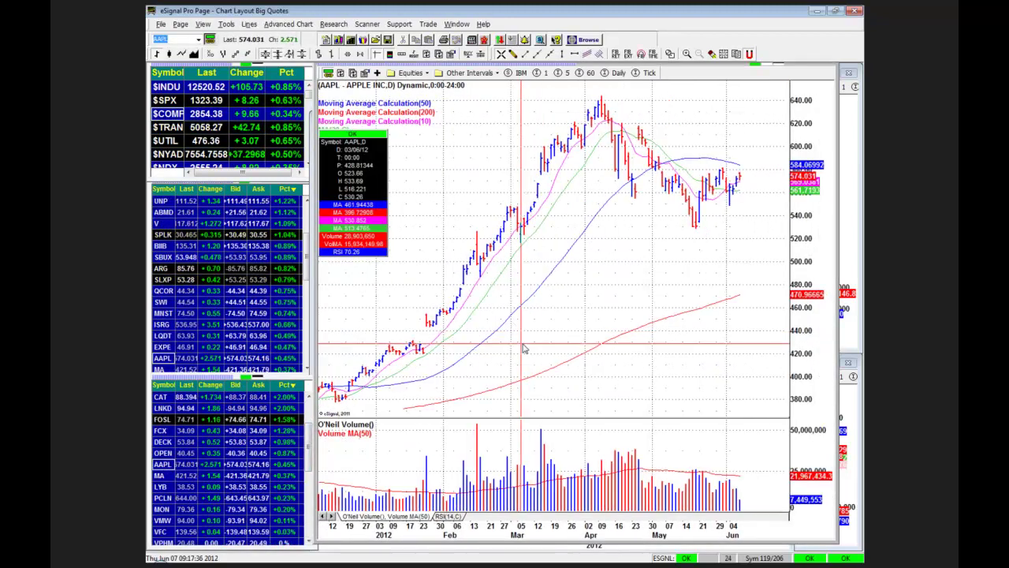
{"action": "scroll", "coordinate": [555, 288], "scroll_direction": "down", "scroll_amount": 3}
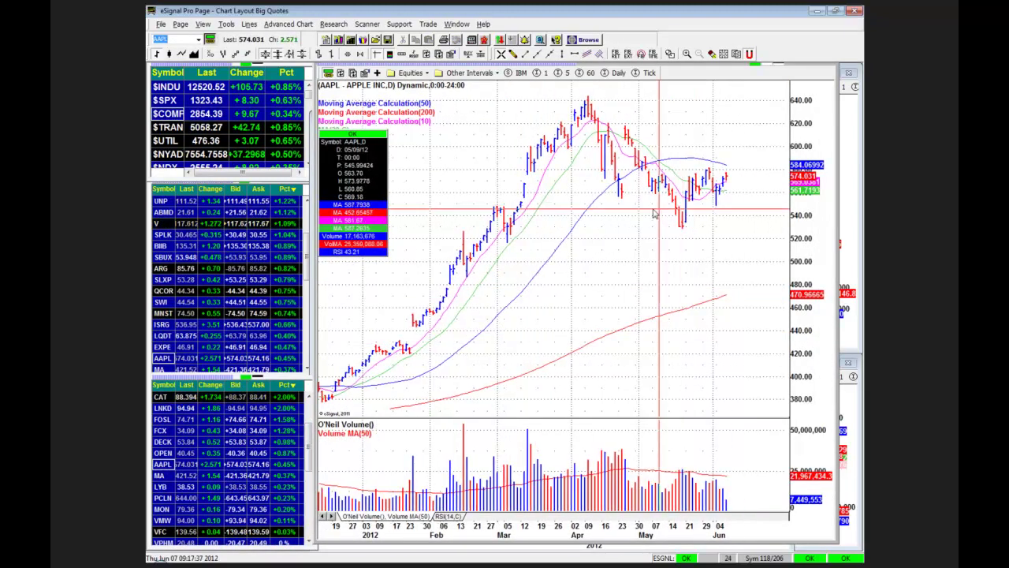
Bring the weekly AAPL chart to the front and increase its bar spacing several times
{"action": "left_click", "coordinate": [426, 550]}
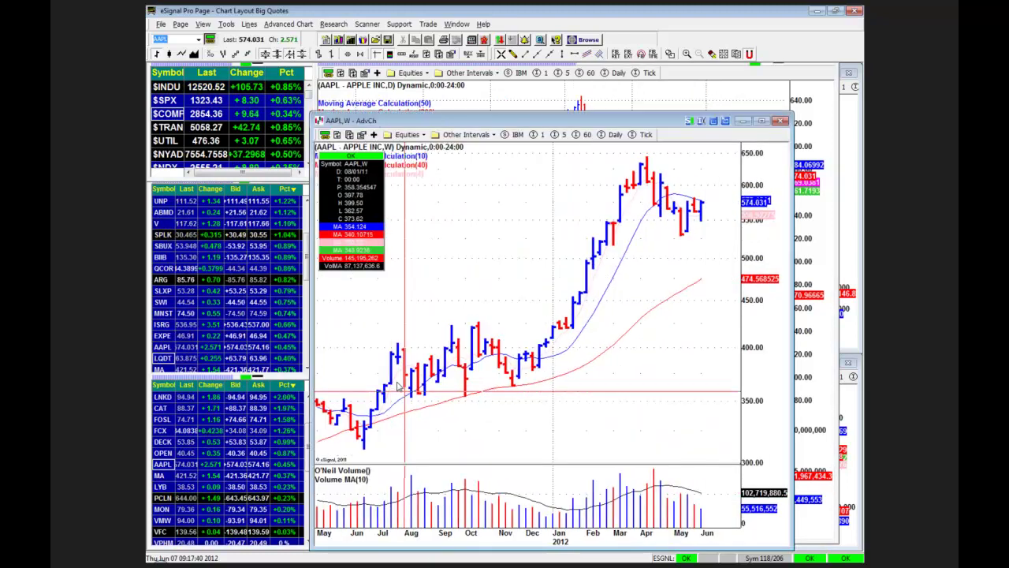
{"action": "left_click_drag", "start_coordinate": [636, 227], "coordinate": [582, 182]}
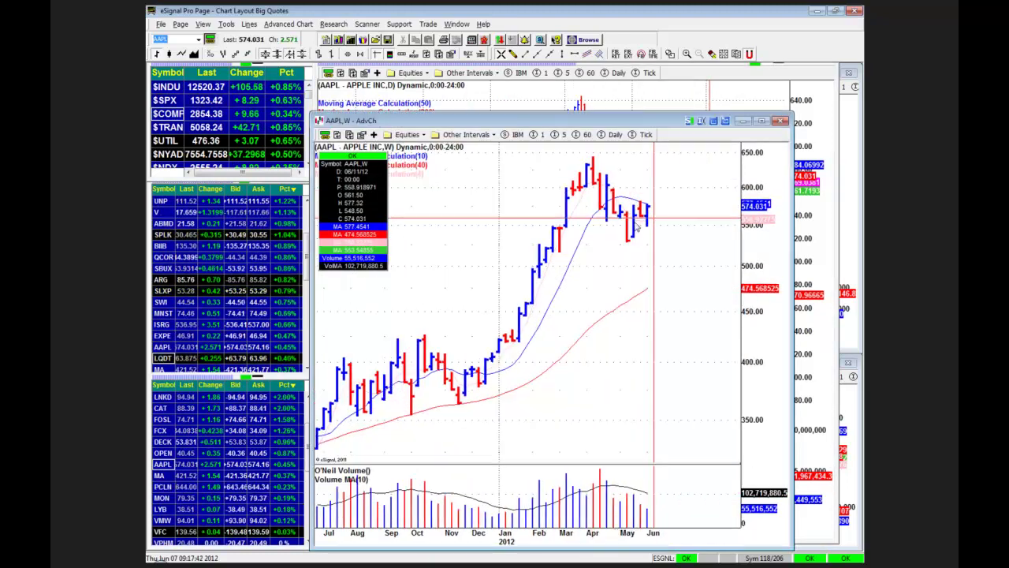
{"action": "left_click", "coordinate": [348, 54]}
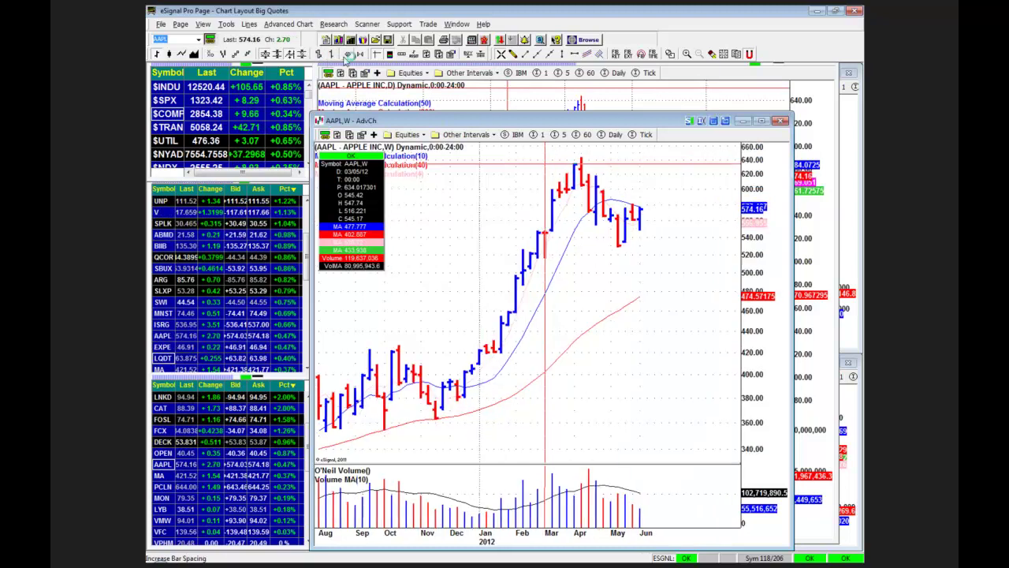
{"action": "left_click", "coordinate": [347, 53]}
{"action": "left_click", "coordinate": [347, 54]}
{"action": "left_click", "coordinate": [348, 53]}
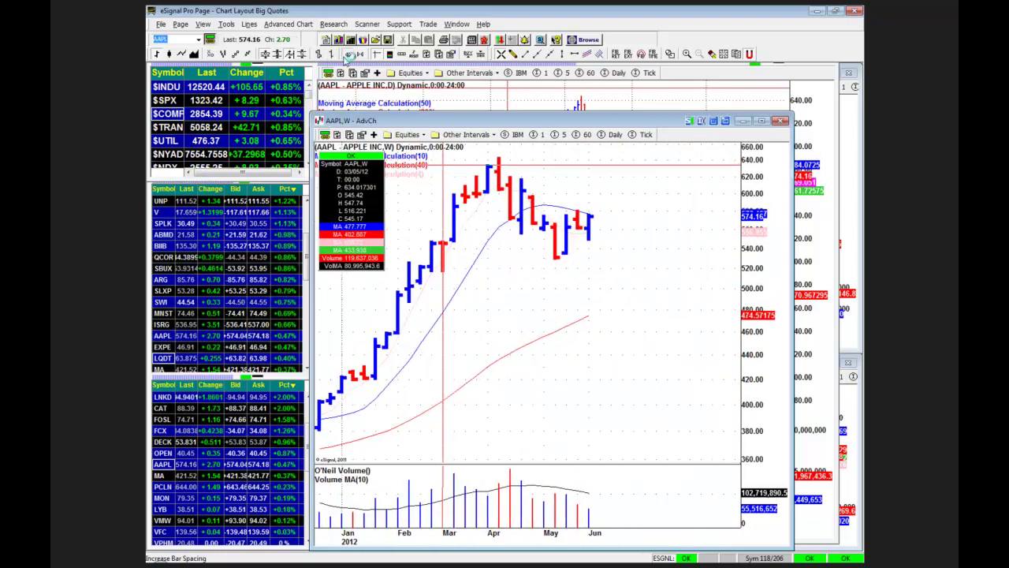
{"action": "left_click", "coordinate": [348, 53]}
{"action": "left_click", "coordinate": [347, 53]}
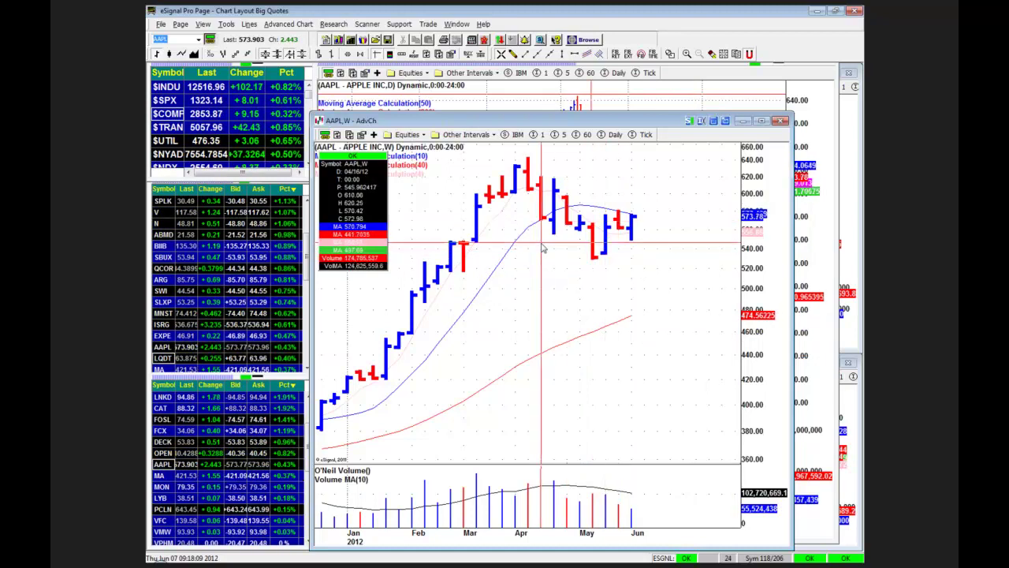
Examine AAPL's weekly price history back to mid-2011 and forward again to April 2012
{"action": "left_click_drag", "start_coordinate": [490, 304], "coordinate": [528, 300]}
{"action": "scroll", "coordinate": [512, 314], "scroll_direction": "up", "scroll_amount": 3}
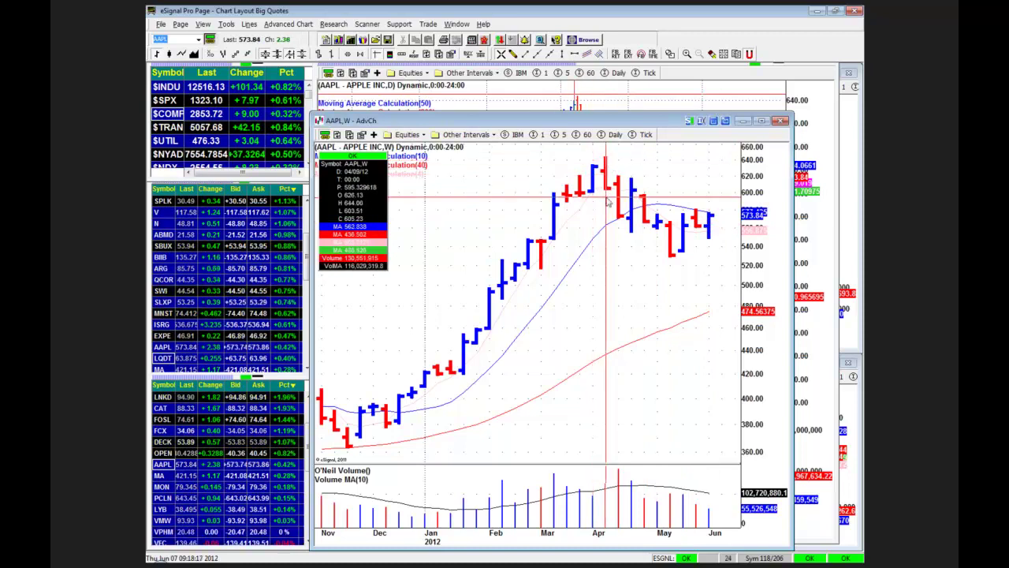
{"action": "scroll", "coordinate": [530, 296], "scroll_direction": "up", "scroll_amount": 2}
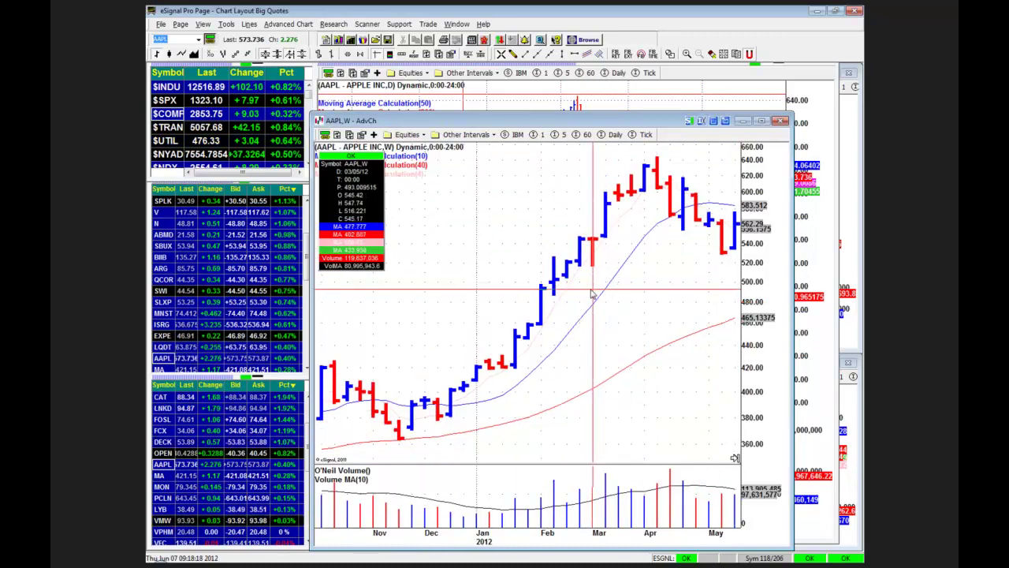
{"action": "scroll", "coordinate": [529, 410], "scroll_direction": "up", "scroll_amount": 3}
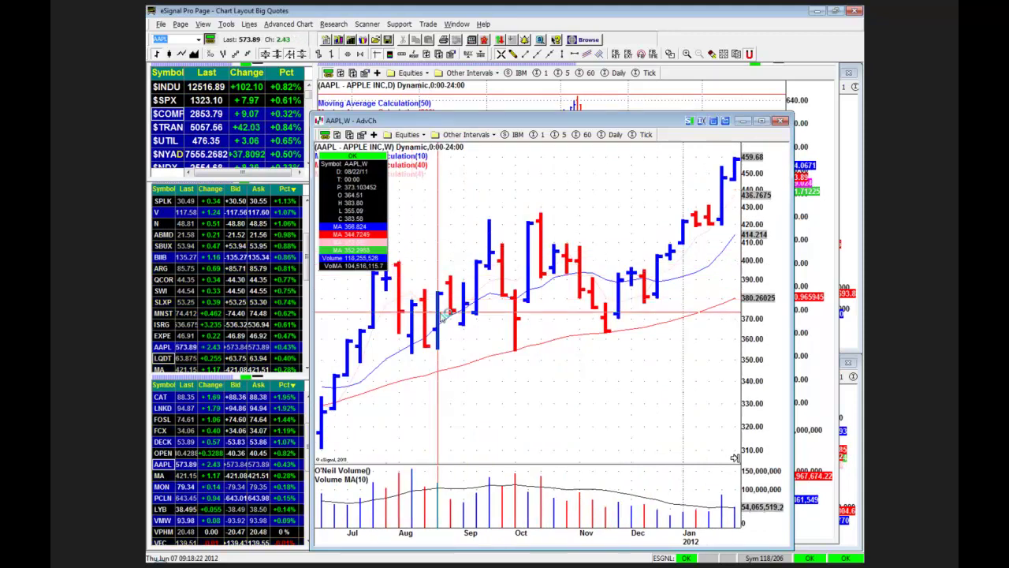
{"action": "scroll", "coordinate": [515, 346], "scroll_direction": "up", "scroll_amount": 3}
{"action": "scroll", "coordinate": [498, 248], "scroll_direction": "down", "scroll_amount": 3}
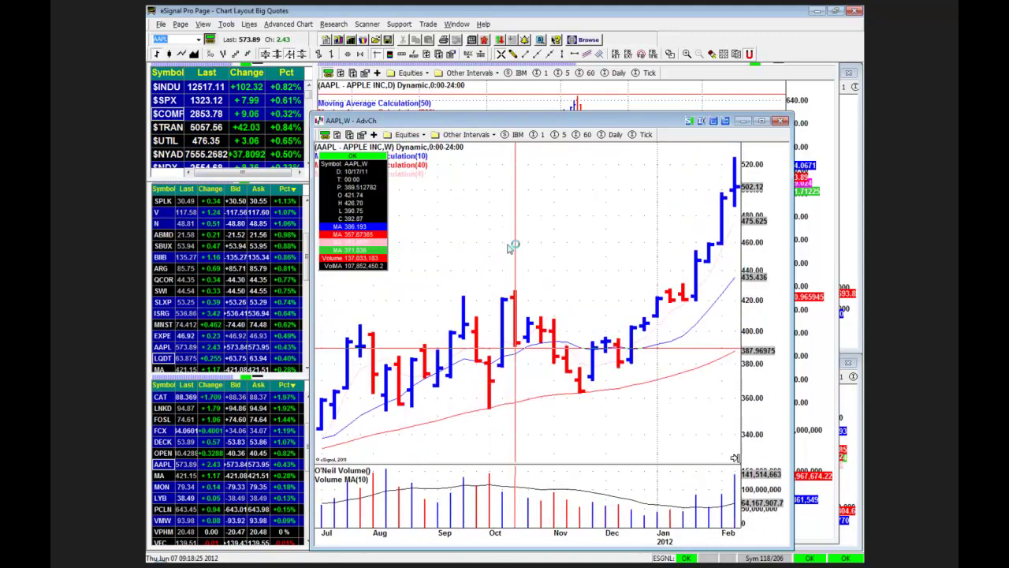
{"action": "scroll", "coordinate": [454, 353], "scroll_direction": "down", "scroll_amount": 2}
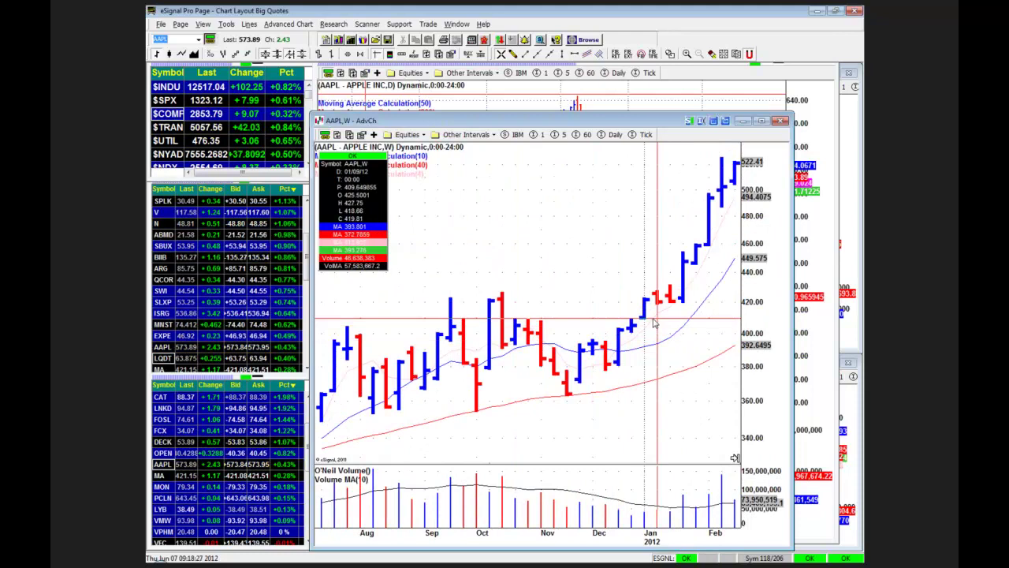
{"action": "scroll", "coordinate": [651, 324], "scroll_direction": "down", "scroll_amount": 3}
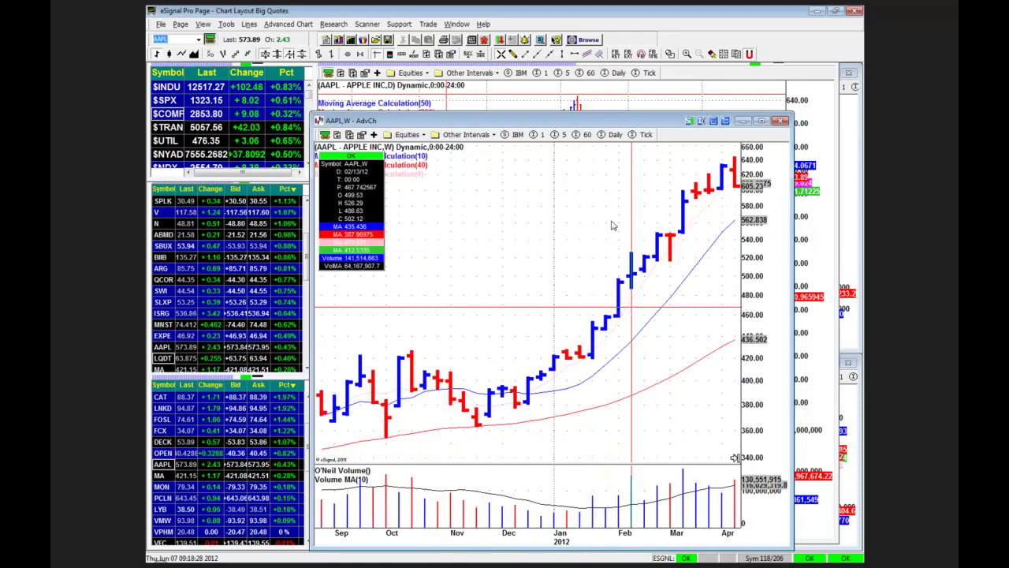
Examine AAPL's weekly bars up to June 2012, return to its daily chart and examine the latest bars there
{"action": "scroll", "coordinate": [617, 313], "scroll_direction": "down", "scroll_amount": 3}
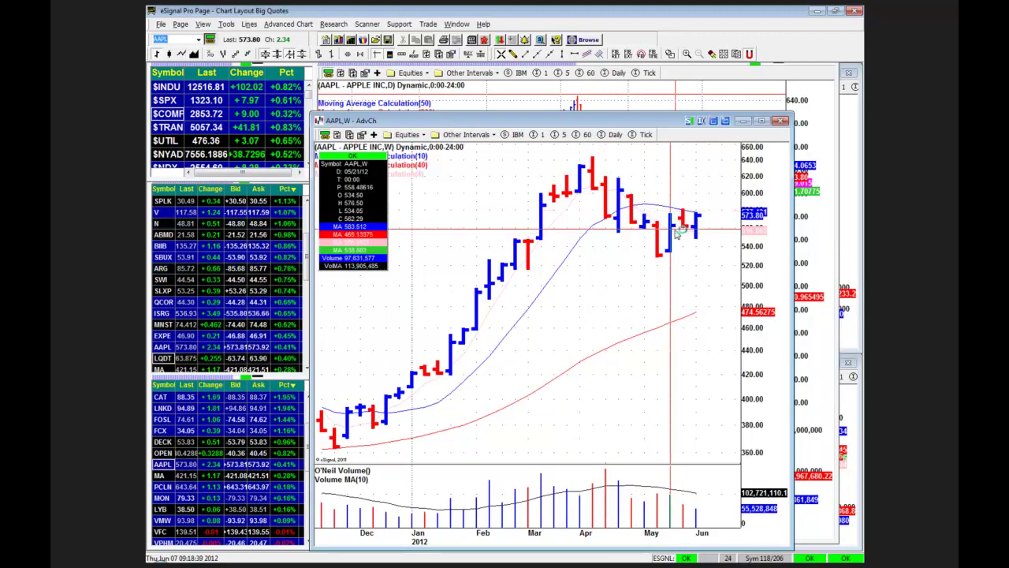
{"action": "left_click", "coordinate": [618, 103]}
{"action": "scroll", "coordinate": [619, 102], "scroll_direction": "down", "scroll_amount": 5}
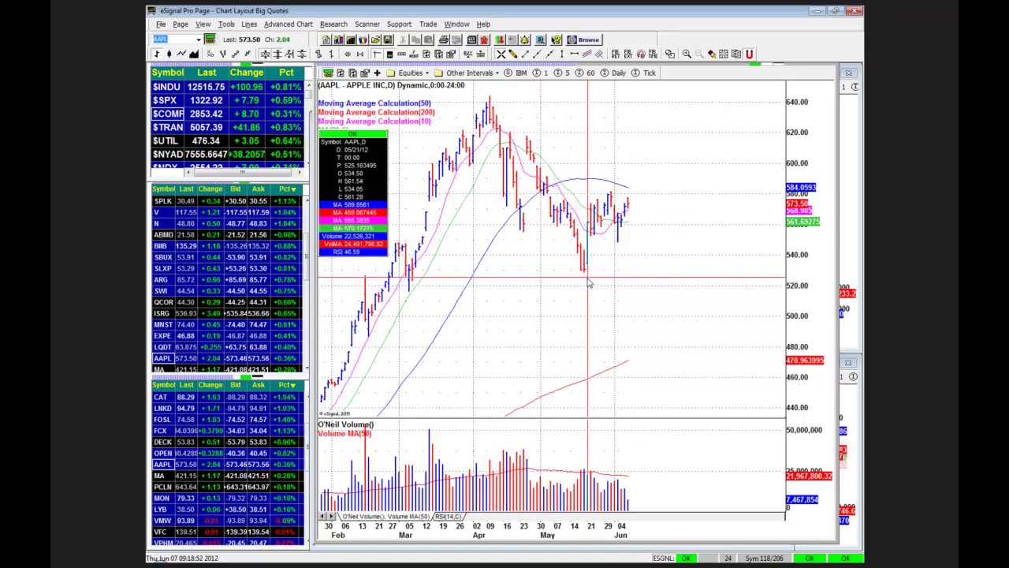
Examine the daily Nasdaq Composite chart up to June 2012 and reload AAPL's daily chart for comparison
{"action": "left_click", "coordinate": [168, 115]}
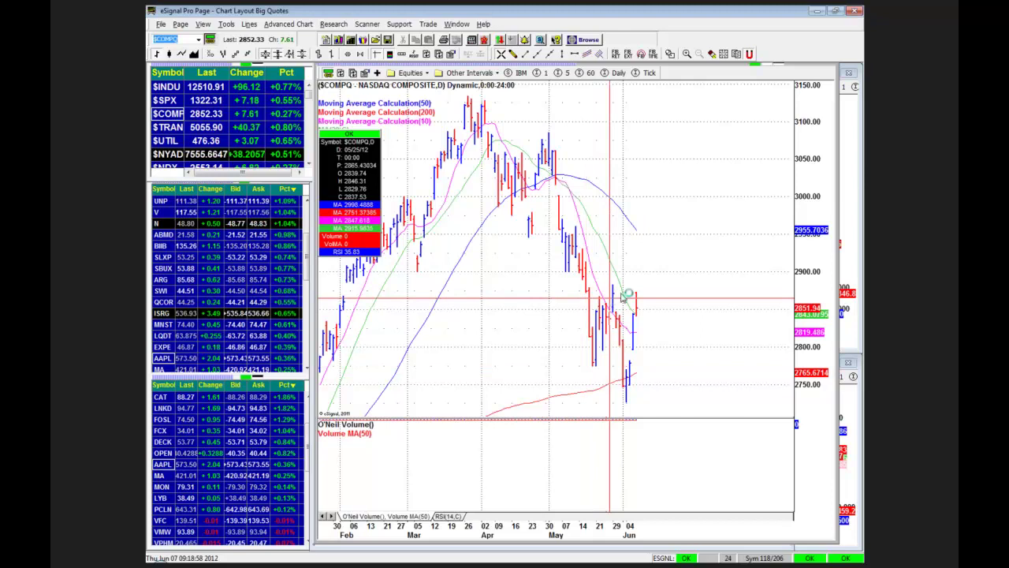
{"action": "left_click_drag", "start_coordinate": [674, 518], "coordinate": [644, 455]}
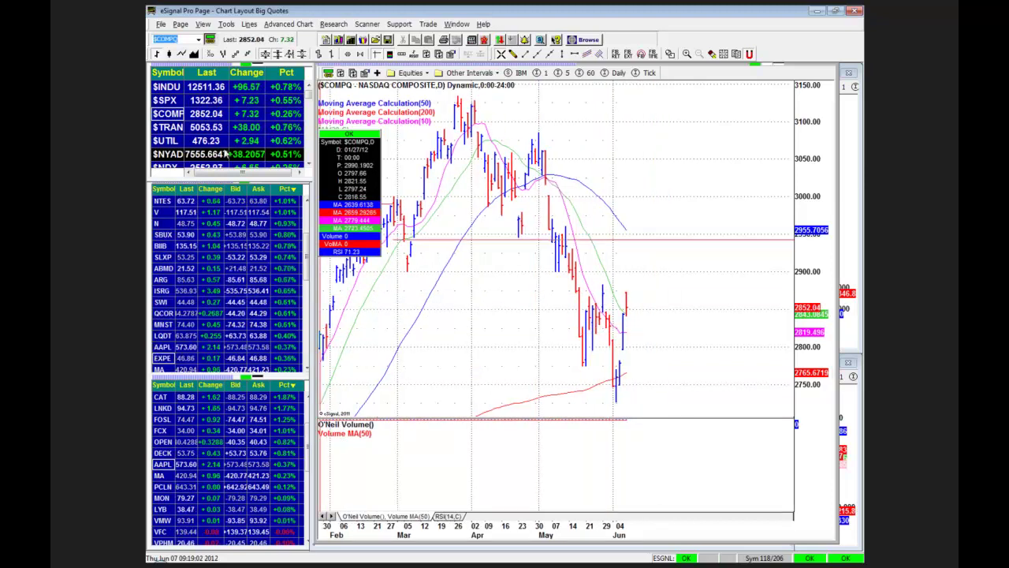
{"action": "left_click", "coordinate": [160, 466]}
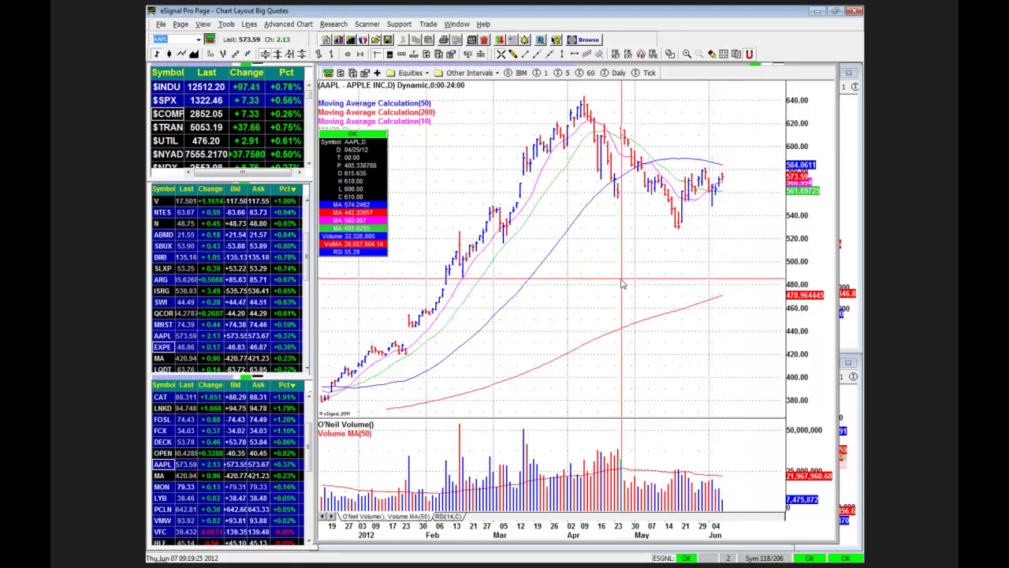
Review the daily charts of MA and MON from the lower watchlist, examining MON's price action up to June 2012
{"action": "left_click", "coordinate": [160, 476]}
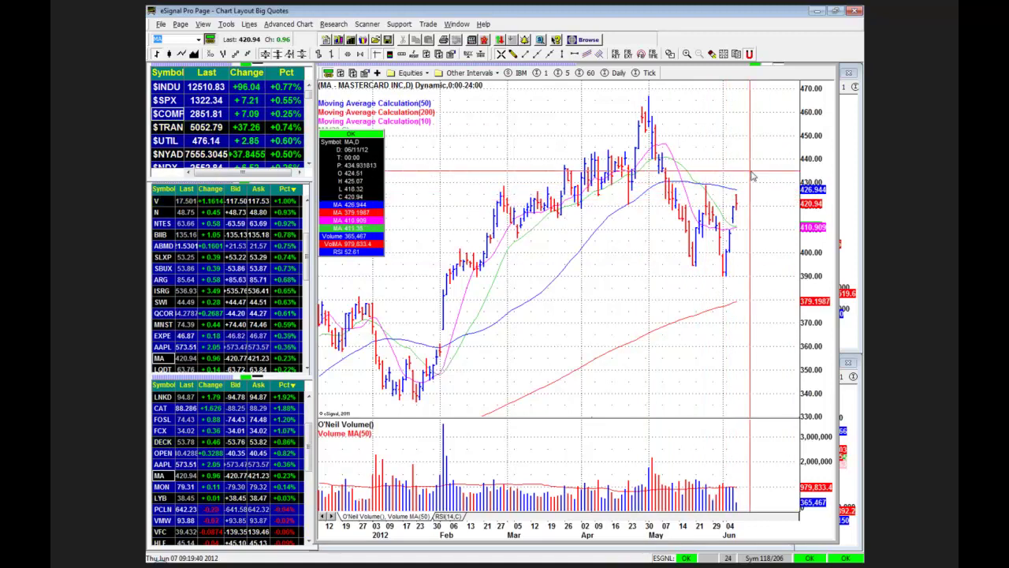
{"action": "key", "text": "Down"}
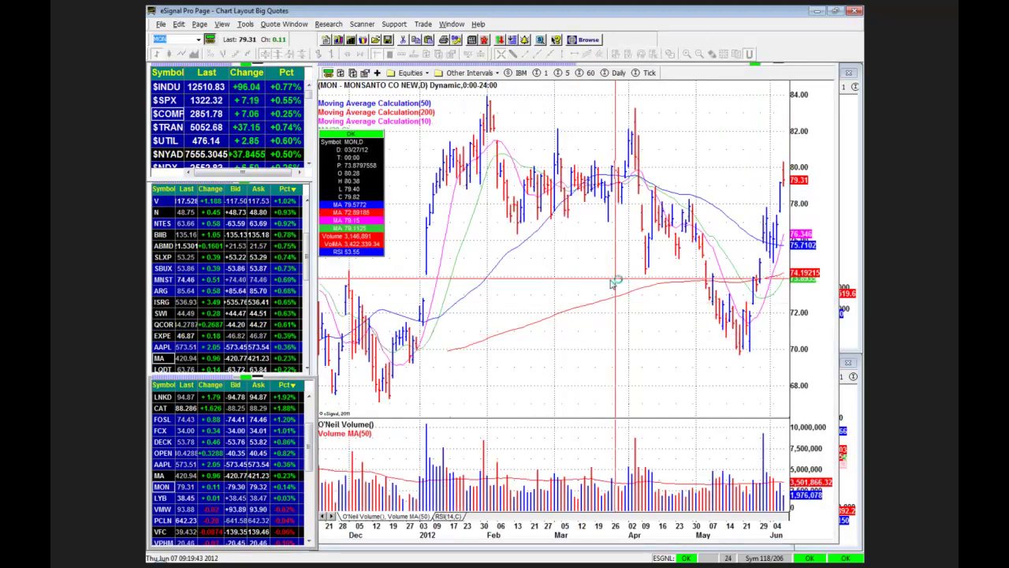
{"action": "left_click_drag", "start_coordinate": [611, 280], "coordinate": [518, 286]}
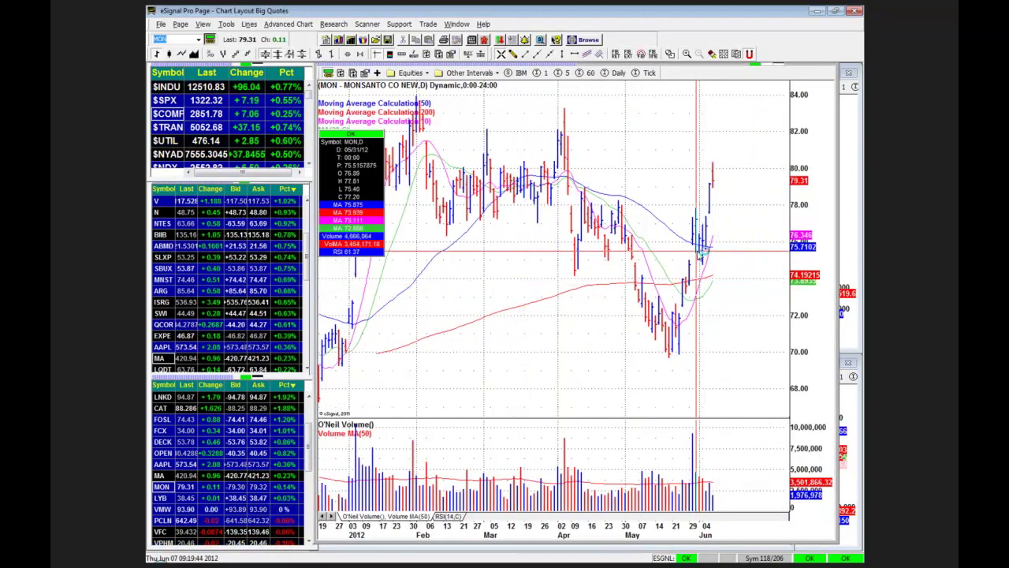
{"action": "left_click_drag", "start_coordinate": [620, 163], "coordinate": [642, 173]}
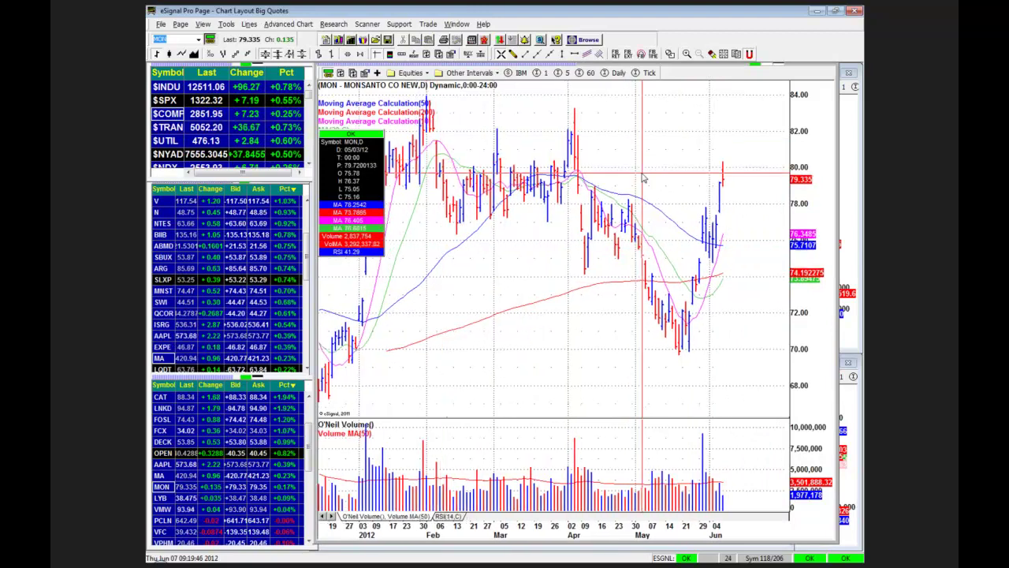
Load the daily LYB chart and examine its price action from December 2011 to June 2012
{"action": "left_click", "coordinate": [161, 498]}
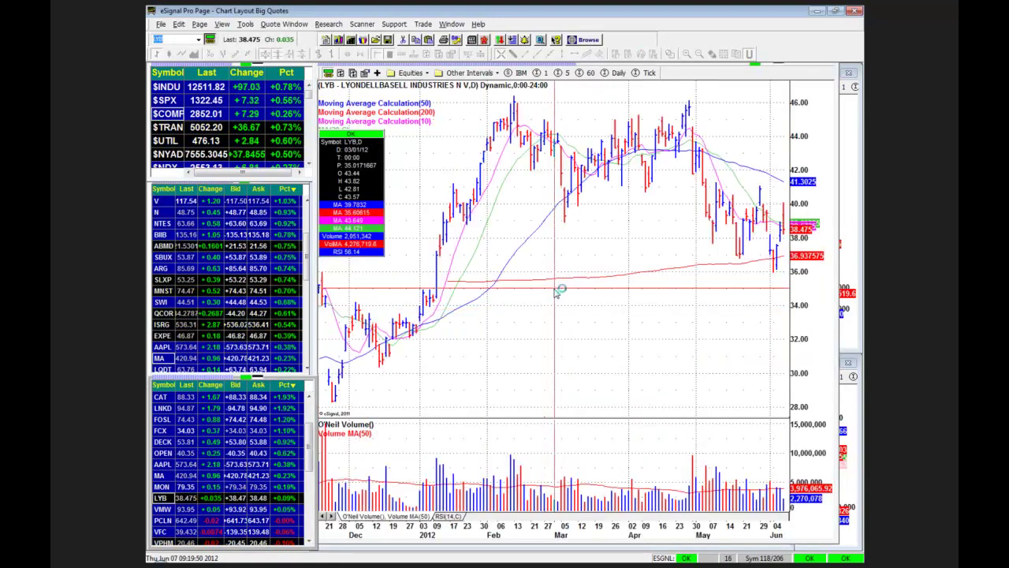
{"action": "scroll", "coordinate": [573, 250], "scroll_direction": "down", "scroll_amount": 3}
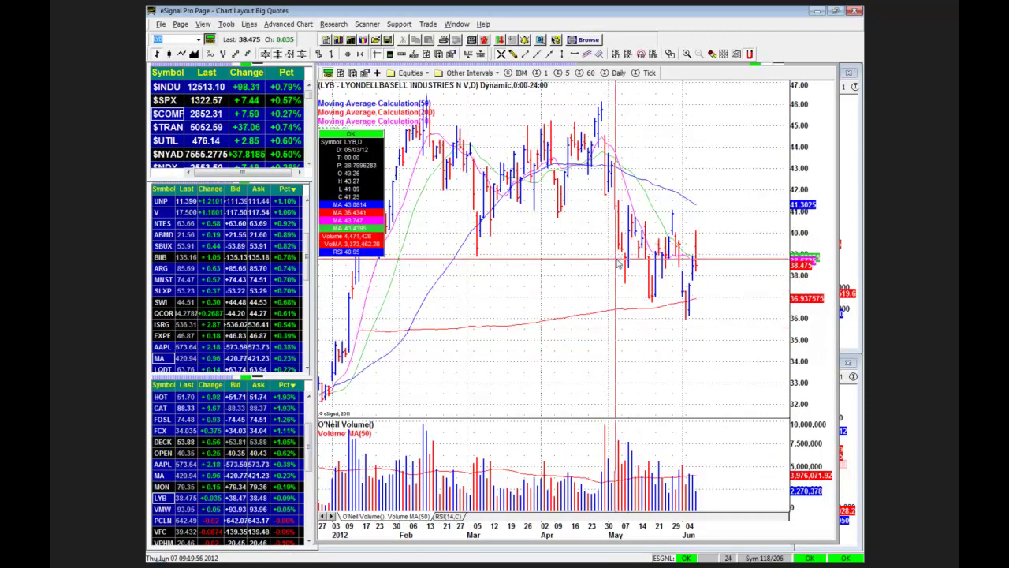
{"action": "mouse_move", "coordinate": [608, 264]}
{"action": "left_mouse_down"}
{"action": "mouse_move", "coordinate": [585, 263]}
{"action": "mouse_move", "coordinate": [602, 263]}
{"action": "left_mouse_up"}
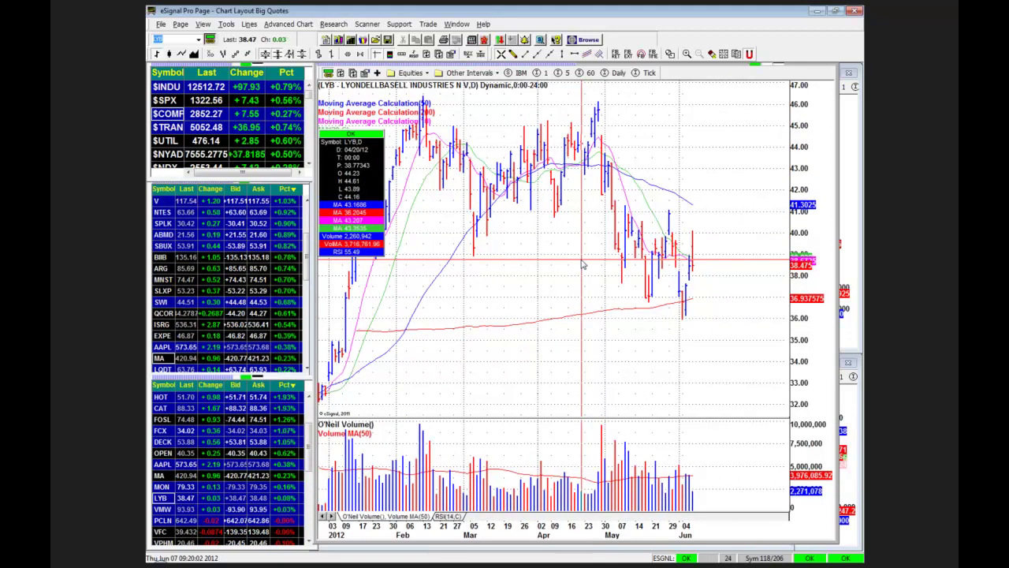
{"action": "scroll", "coordinate": [585, 268], "scroll_direction": "up", "scroll_amount": 1}
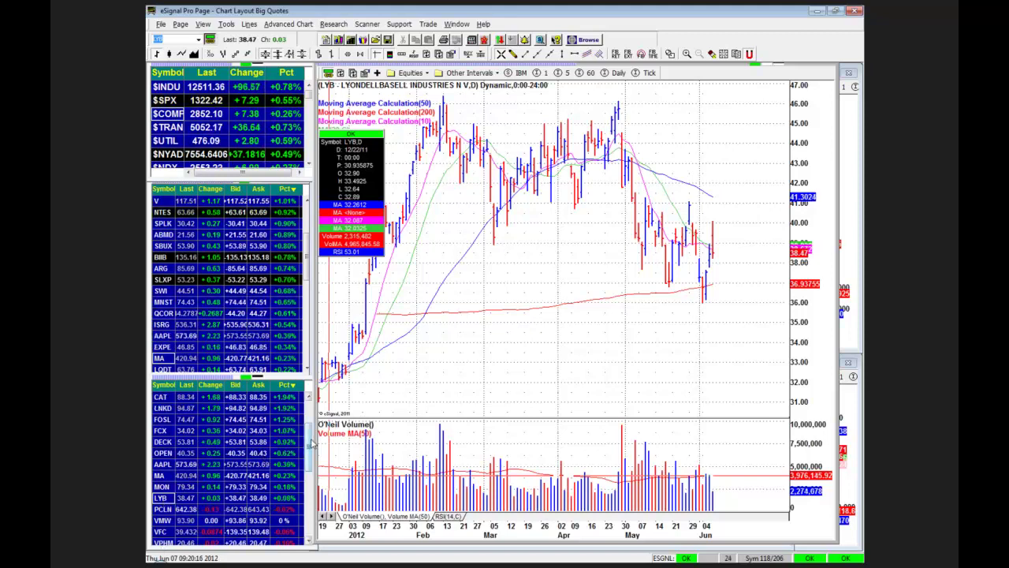
Find CF further down the lower watchlist and examine the latest bars of its daily chart
{"action": "left_click_drag", "start_coordinate": [312, 443], "coordinate": [307, 506]}
{"action": "left_click", "coordinate": [163, 443]}
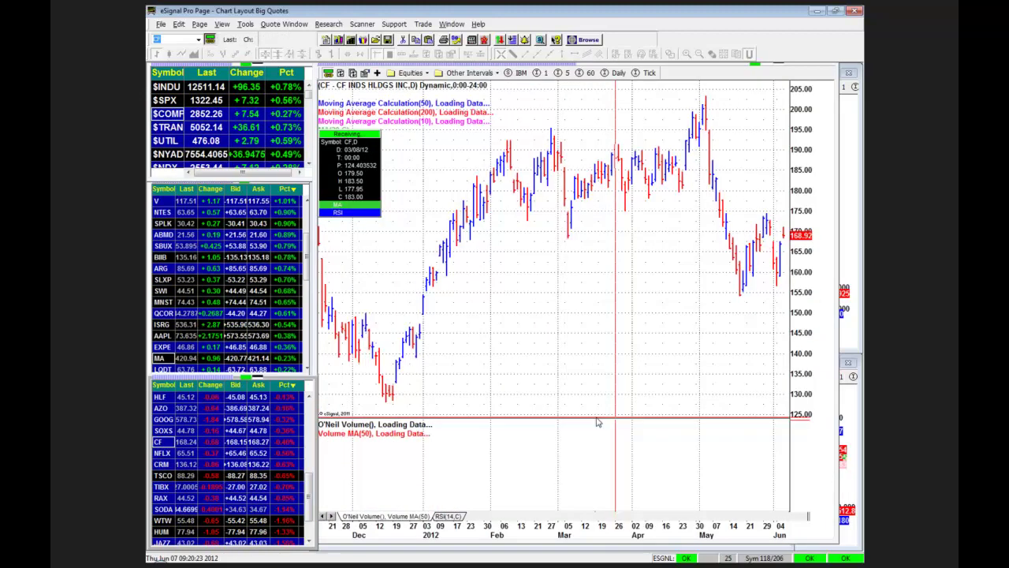
{"action": "left_click", "coordinate": [723, 295]}
{"action": "left_click_drag", "start_coordinate": [784, 241], "coordinate": [727, 239]}
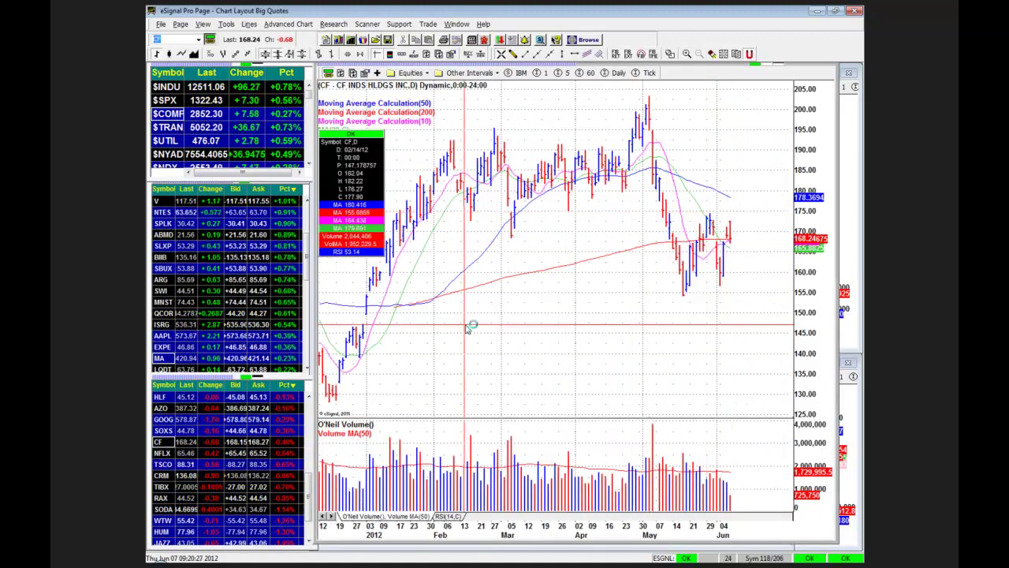
Load the daily GOOG chart and examine its price action up to June 2012
{"action": "left_click", "coordinate": [167, 419]}
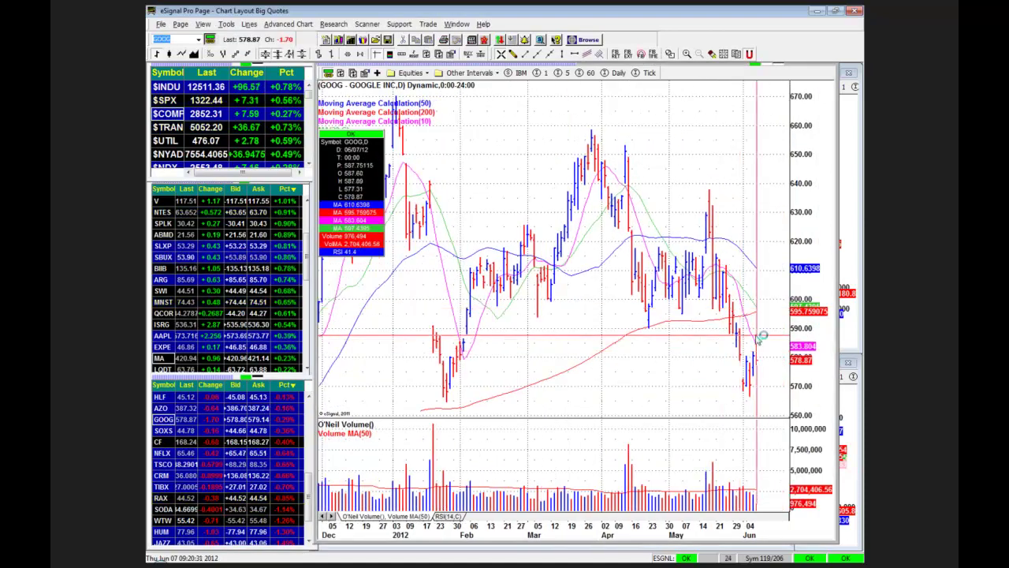
{"action": "left_click_drag", "start_coordinate": [713, 359], "coordinate": [701, 214]}
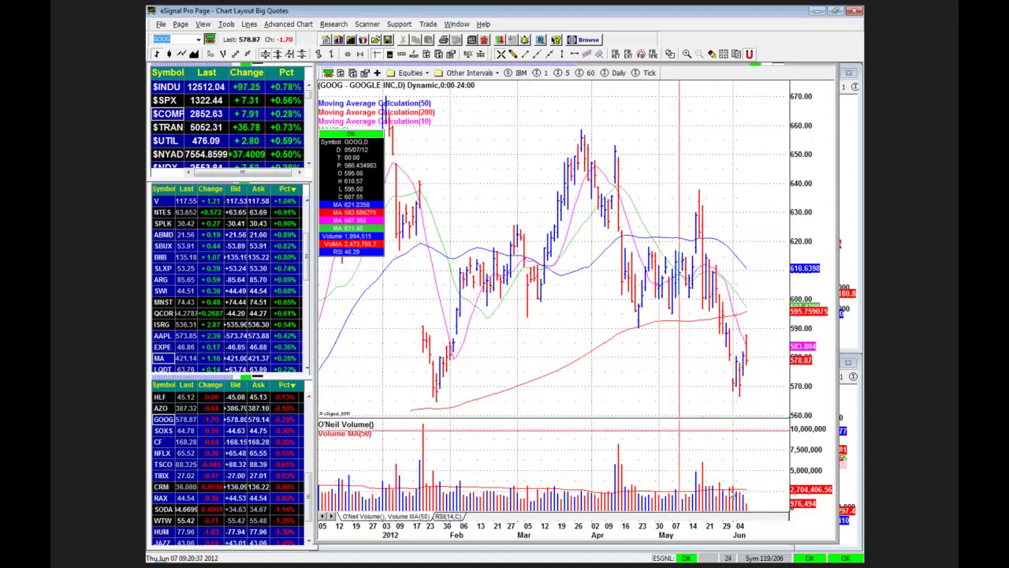
{"action": "scroll", "coordinate": [465, 406], "scroll_direction": "up", "scroll_amount": 1}
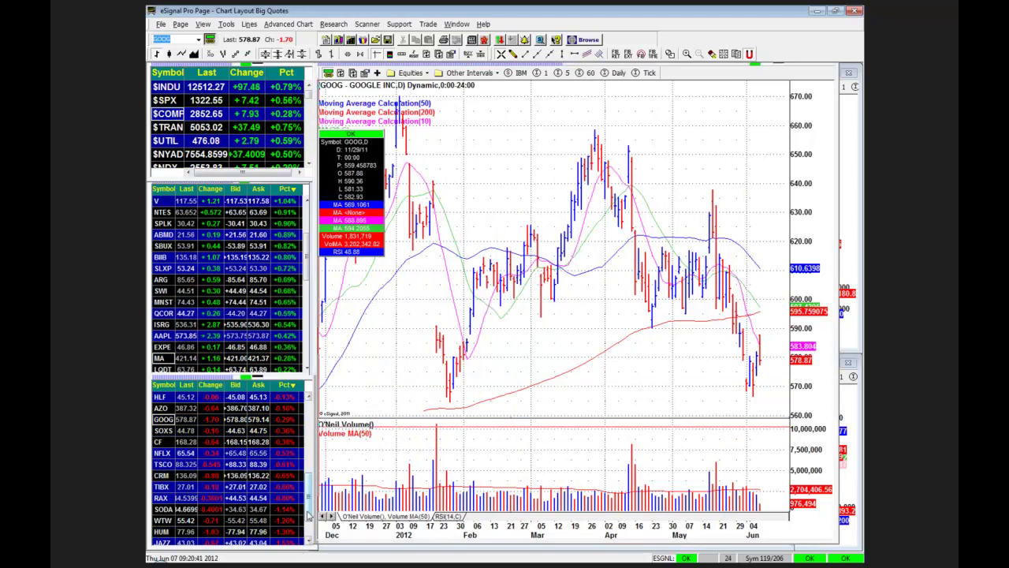
Load the daily NFLX chart and examine its price action up to June 2012
{"action": "left_click_drag", "start_coordinate": [151, 434], "coordinate": [149, 430]}
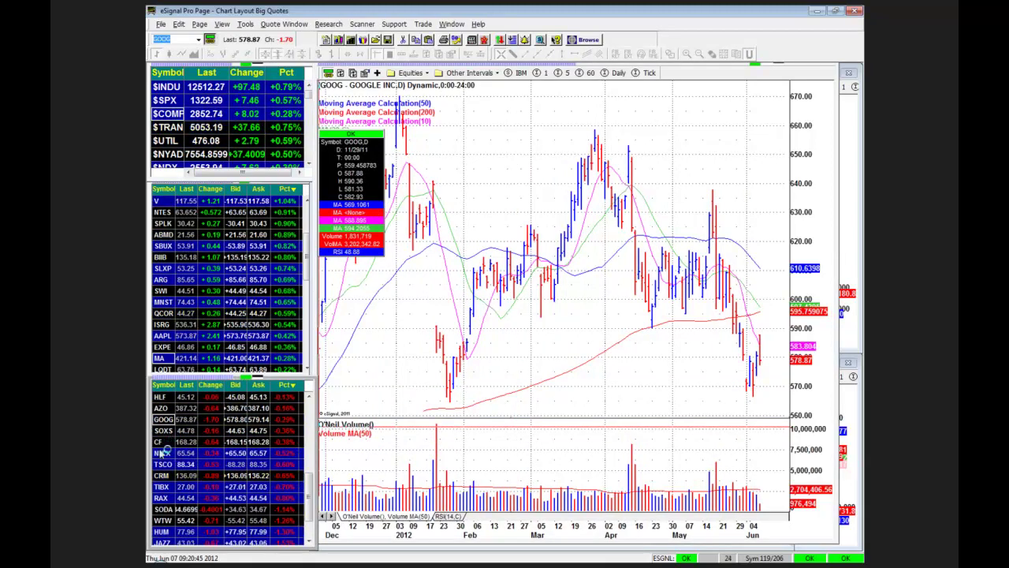
{"action": "left_click", "coordinate": [160, 453]}
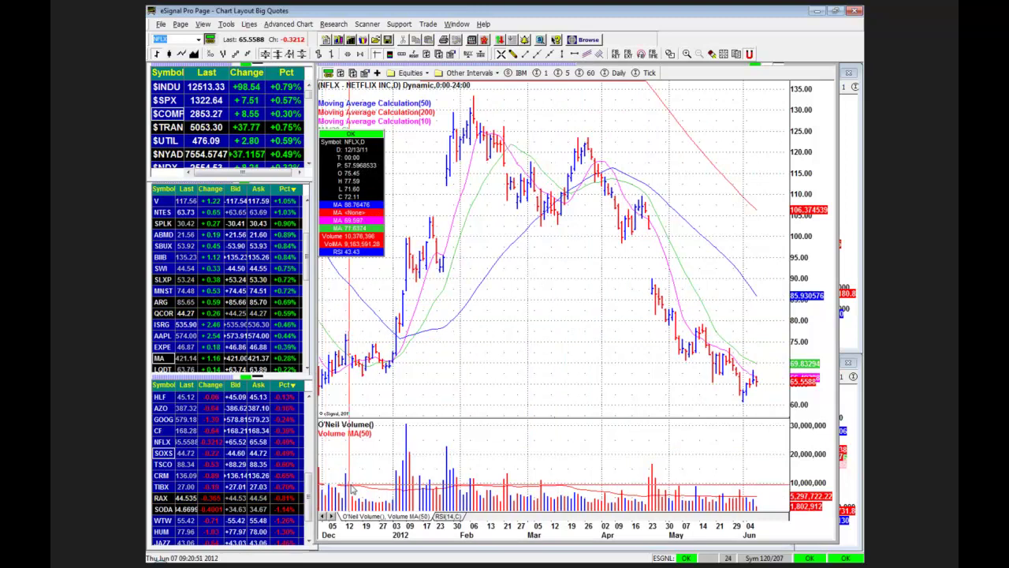
{"action": "left_click_drag", "start_coordinate": [649, 388], "coordinate": [603, 381]}
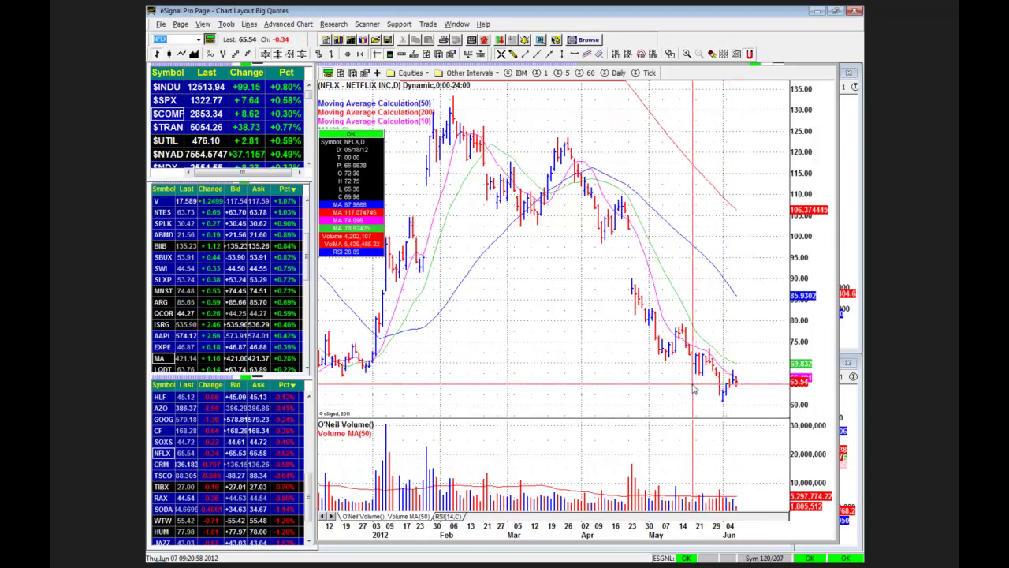
Load the daily TSCO chart and examine its price action and moving averages from early 2012 through June
{"action": "left_click", "coordinate": [162, 476]}
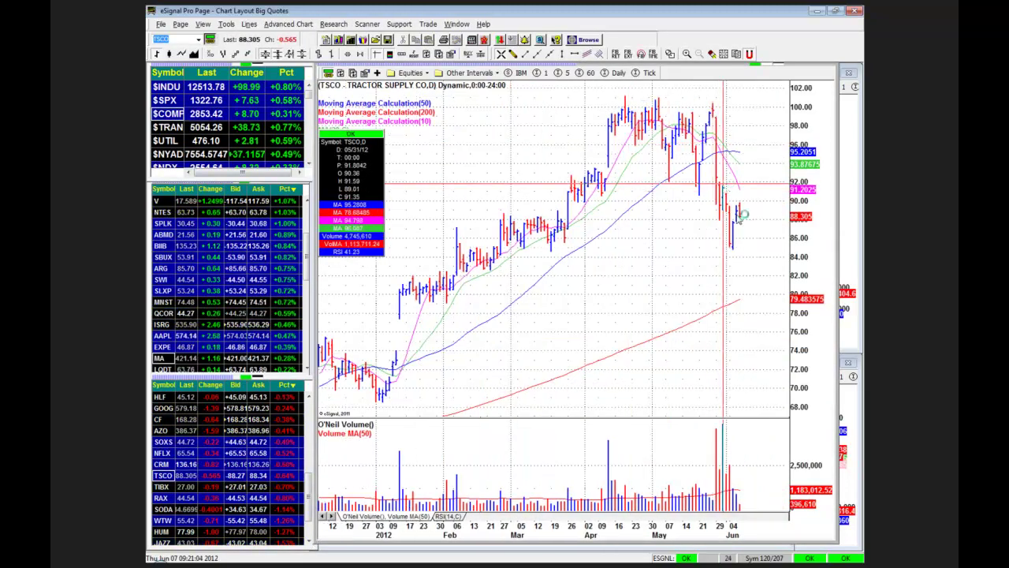
{"action": "left_click_drag", "start_coordinate": [736, 215], "coordinate": [707, 229]}
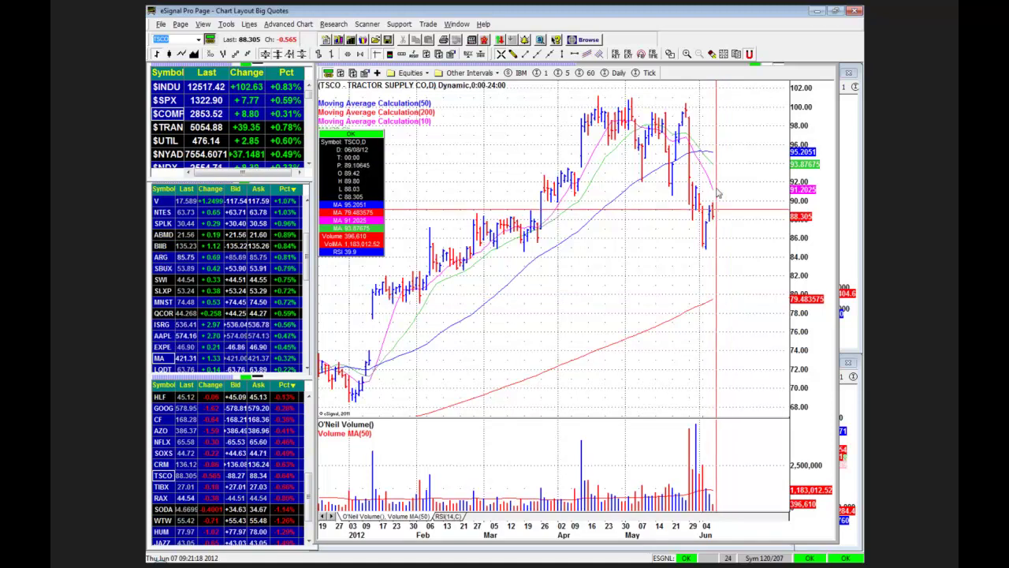
{"action": "left_click_drag", "start_coordinate": [717, 254], "coordinate": [710, 255]}
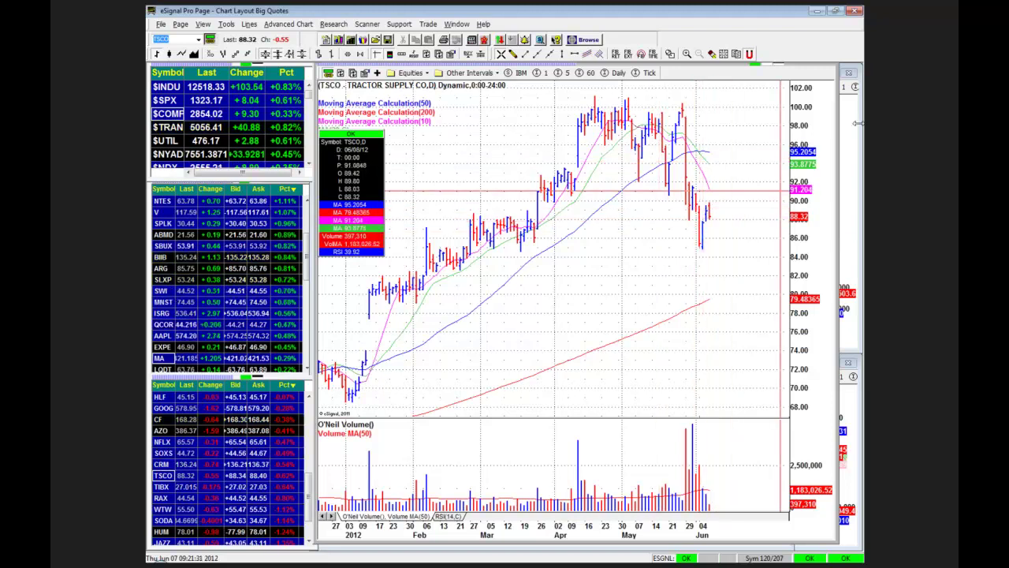
{"action": "left_click_drag", "start_coordinate": [550, 288], "coordinate": [509, 285]}
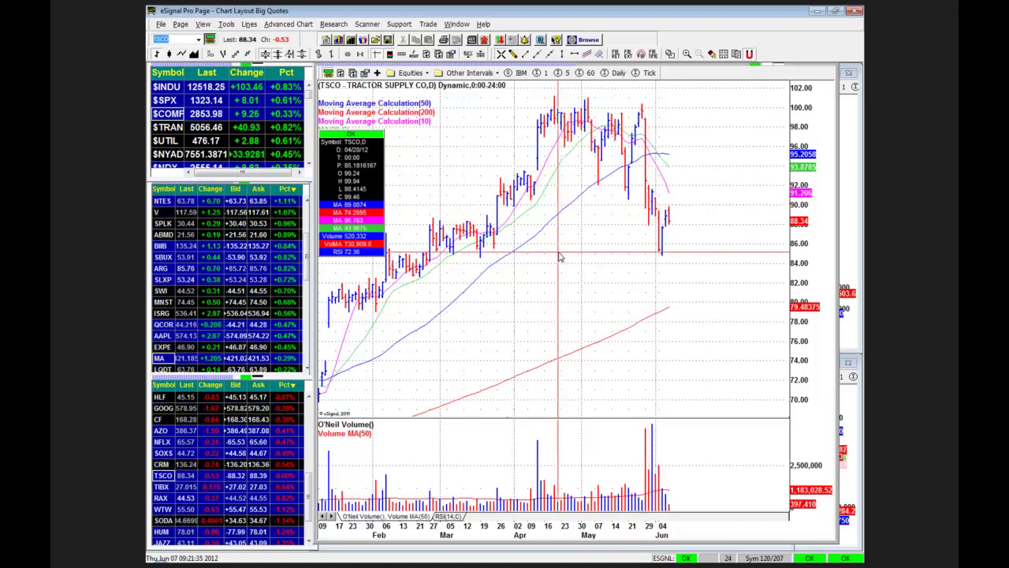
{"action": "left_click_drag", "start_coordinate": [516, 316], "coordinate": [560, 319]}
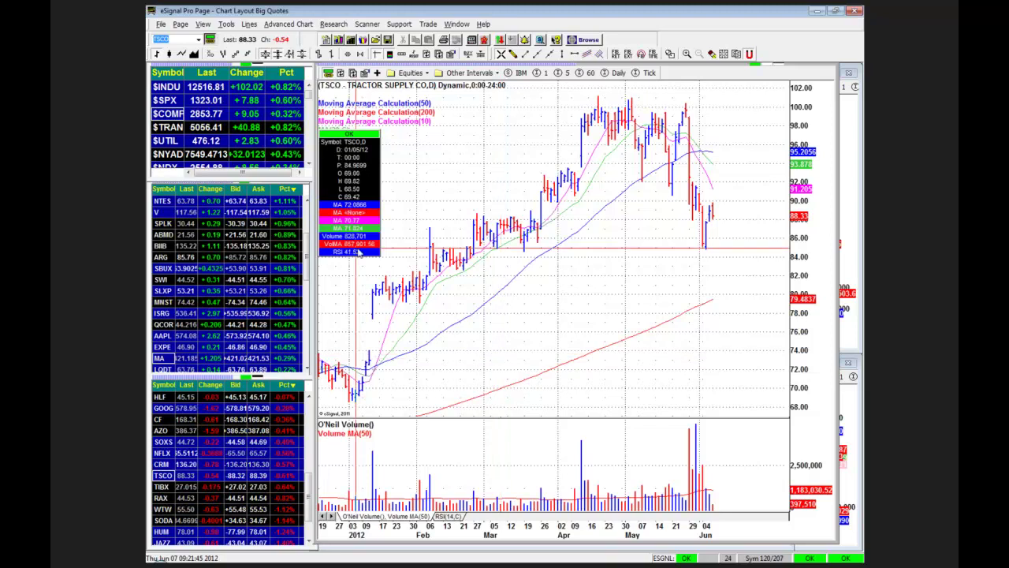
Review the daily charts of RAX and WTW from the lower watchlist
{"action": "left_click", "coordinate": [161, 498]}
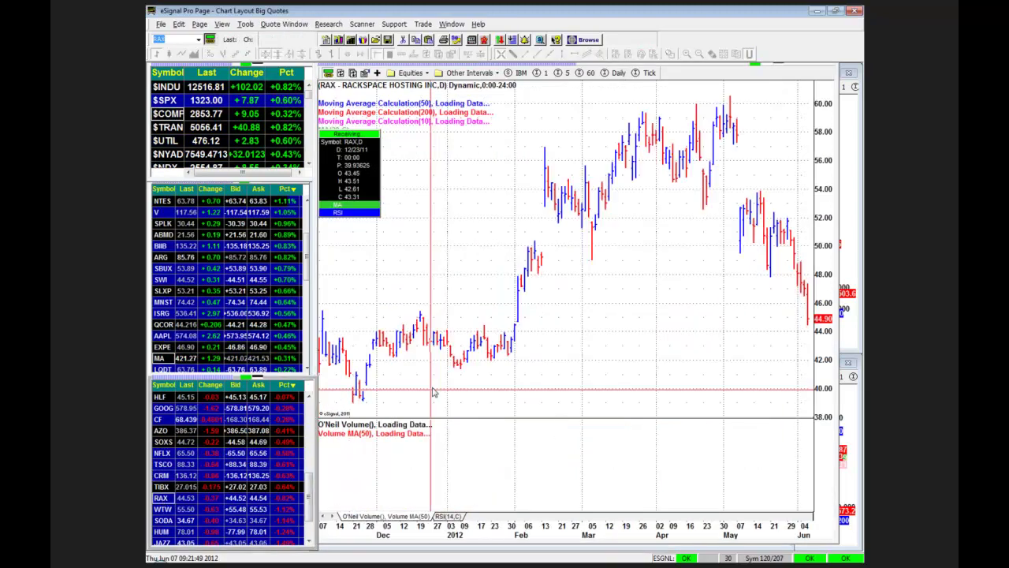
{"action": "left_click", "coordinate": [164, 510]}
{"action": "left_click", "coordinate": [163, 510]}
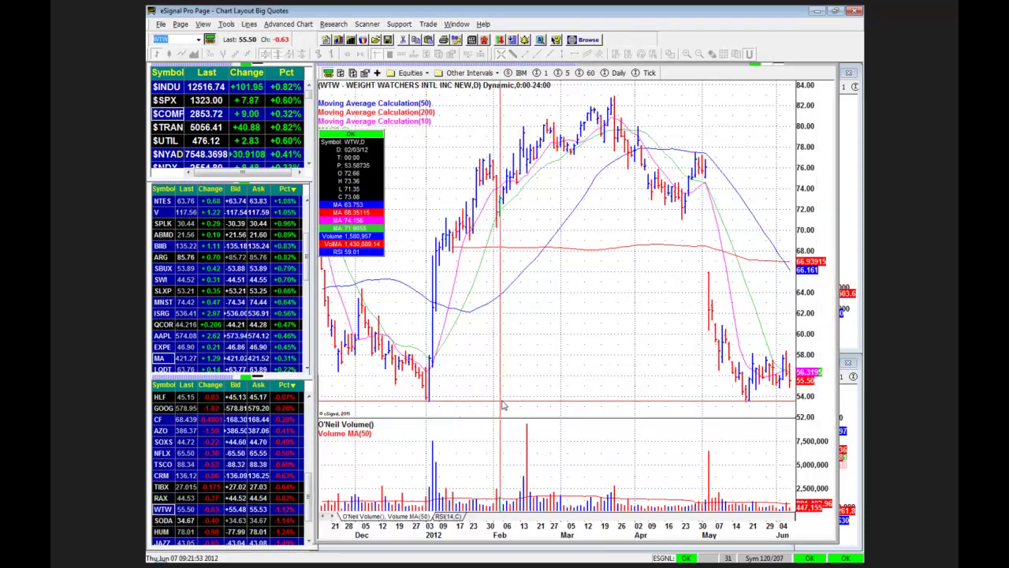
Load the daily SODA chart and examine its price action from late 2011 to June 2012
{"action": "left_click", "coordinate": [163, 521]}
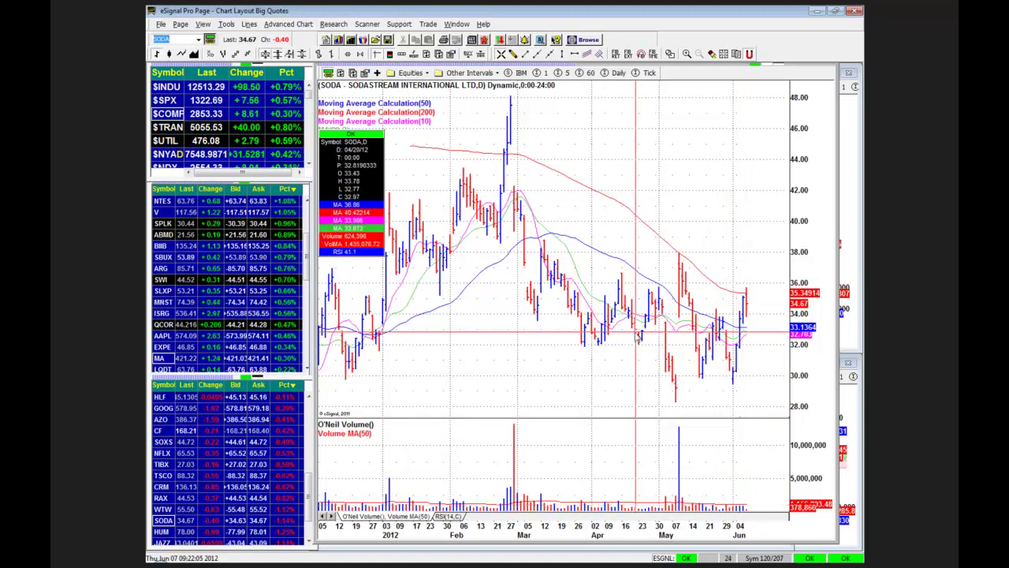
{"action": "left_click_drag", "start_coordinate": [492, 378], "coordinate": [521, 381]}
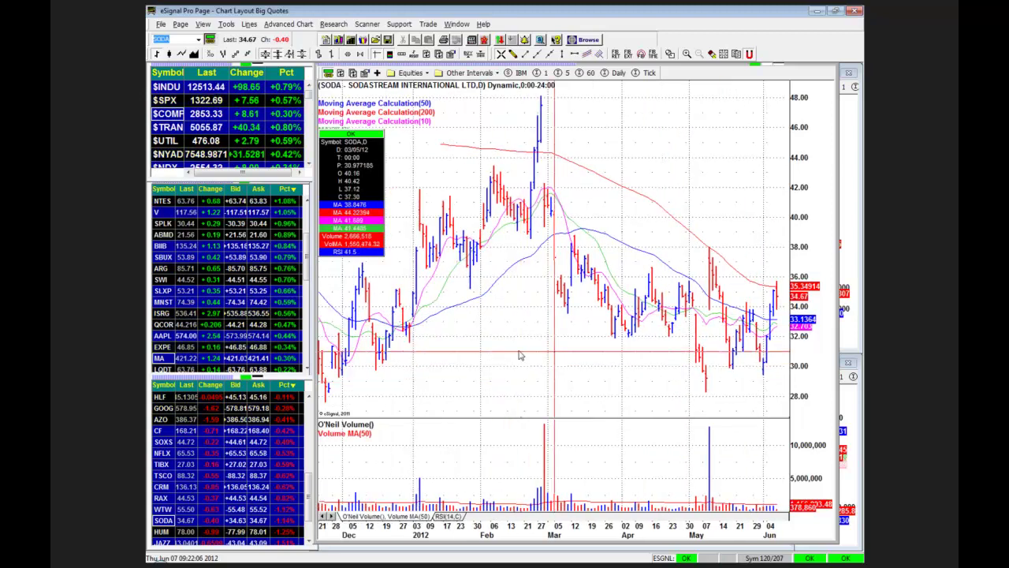
{"action": "left_click_drag", "start_coordinate": [555, 351], "coordinate": [506, 364]}
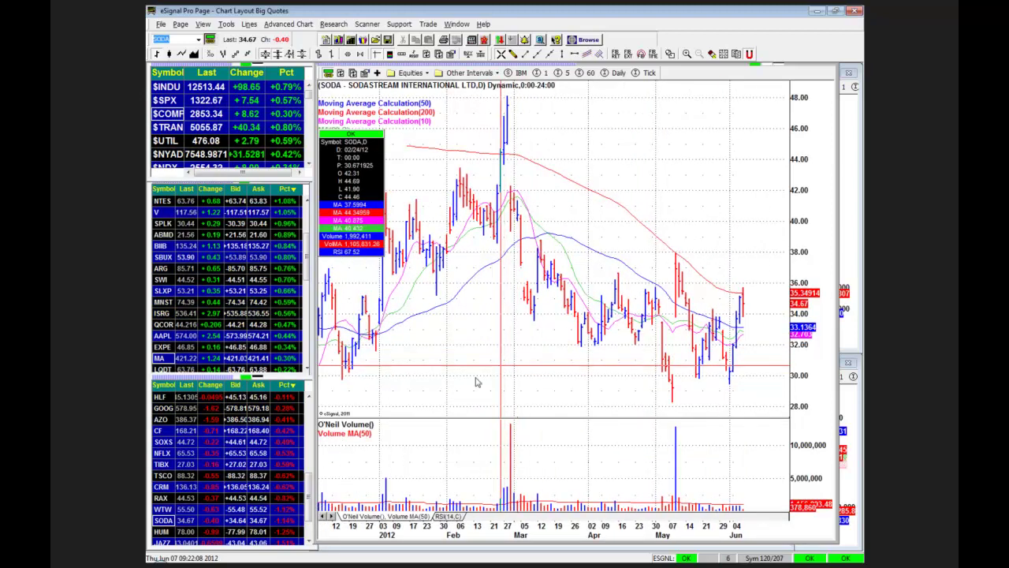
Load the daily chart of LULU from the end of the lower watchlist and examine its latest bars
{"action": "left_click_drag", "start_coordinate": [310, 505], "coordinate": [310, 533]}
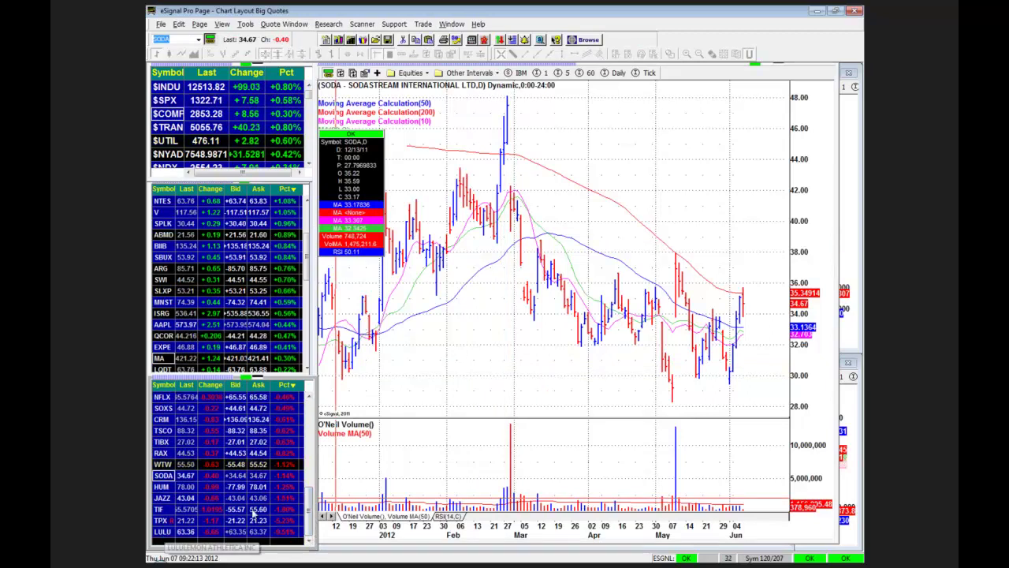
{"action": "left_click", "coordinate": [162, 531]}
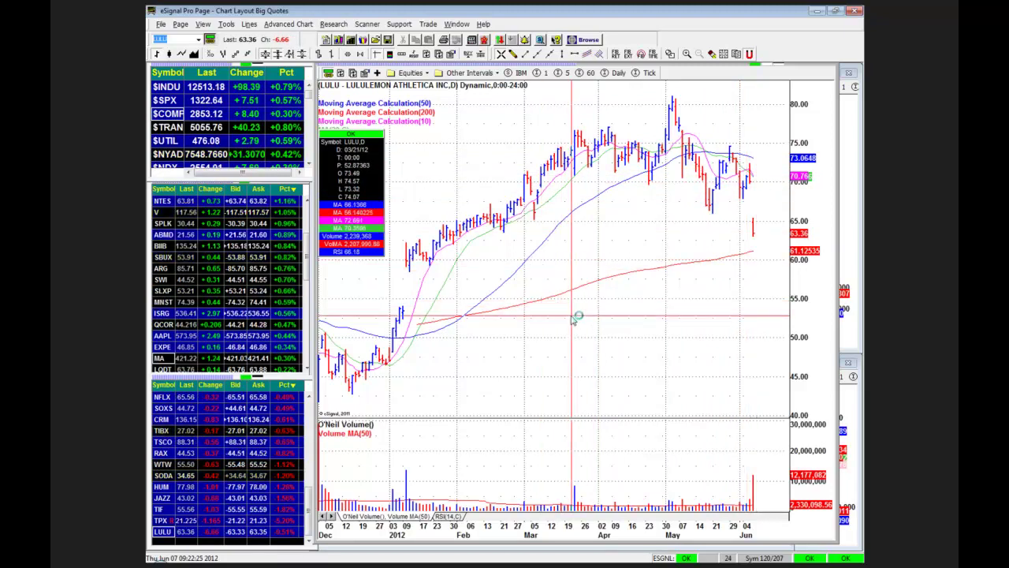
{"action": "left_click_drag", "start_coordinate": [594, 246], "coordinate": [563, 253]}
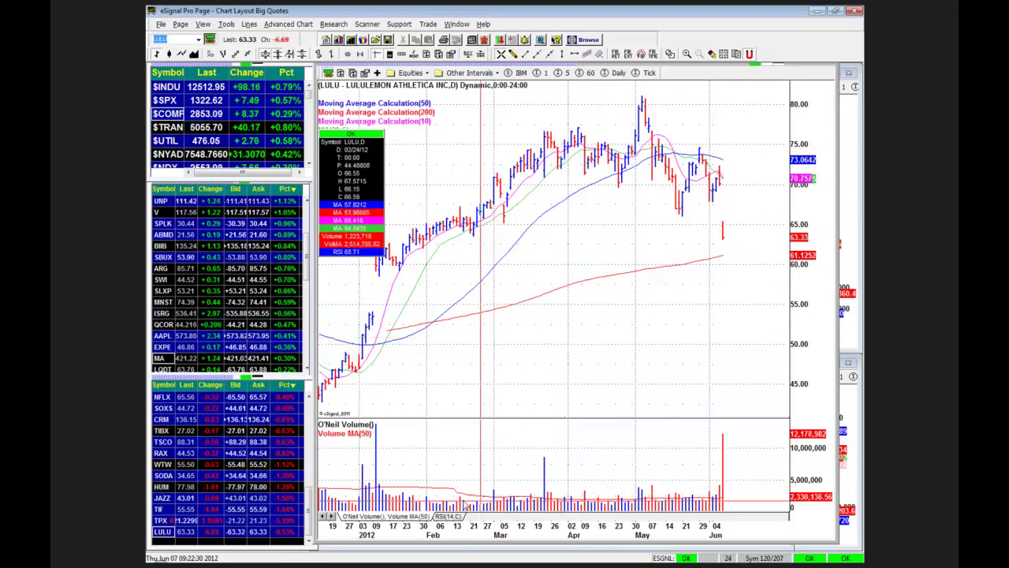
Load the daily PCYC chart from the start of the middle watchlist and examine its advance through June 2012
{"action": "left_click_drag", "start_coordinate": [307, 264], "coordinate": [308, 213]}
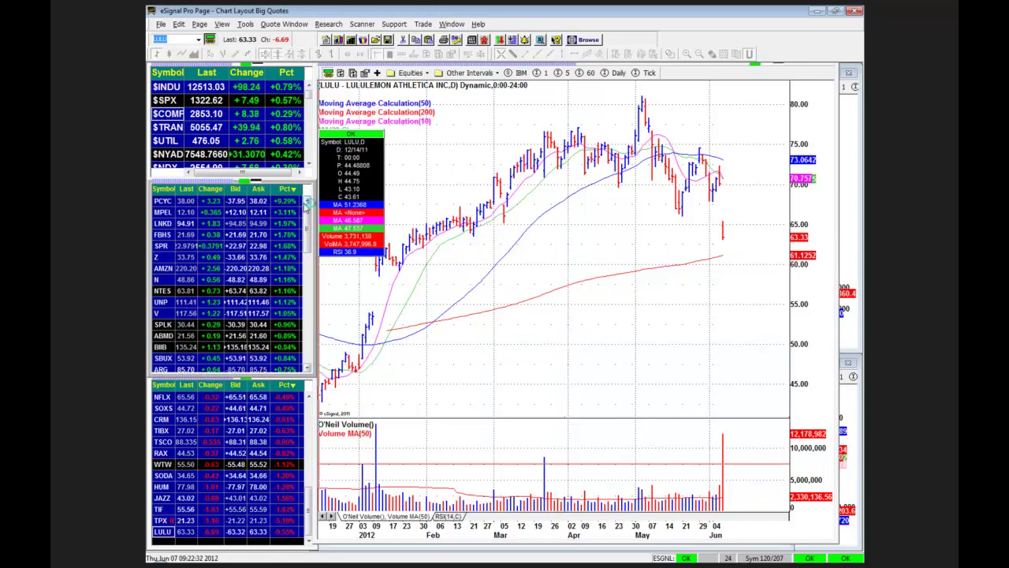
{"action": "left_click", "coordinate": [166, 201]}
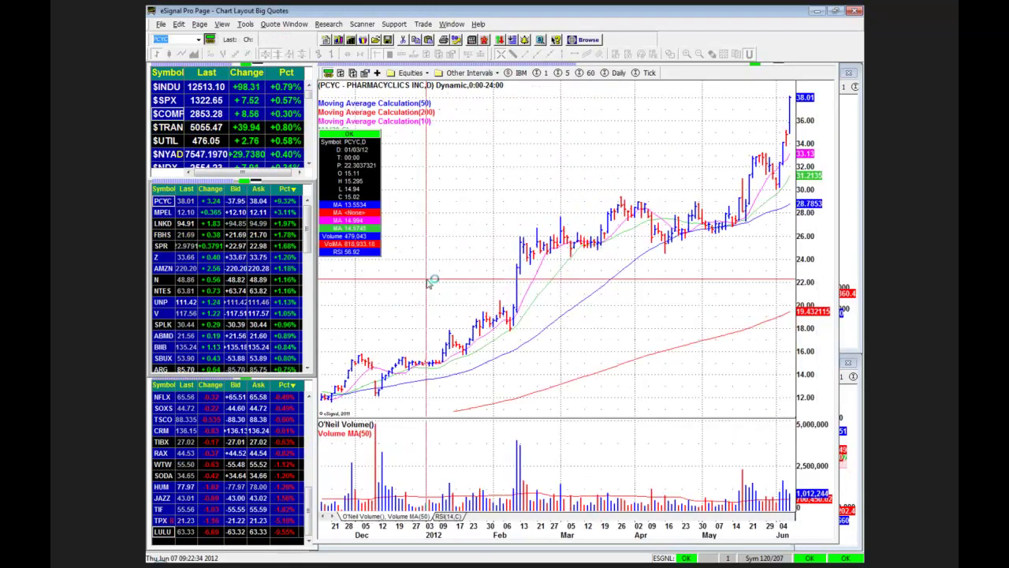
{"action": "left_click", "coordinate": [553, 241]}
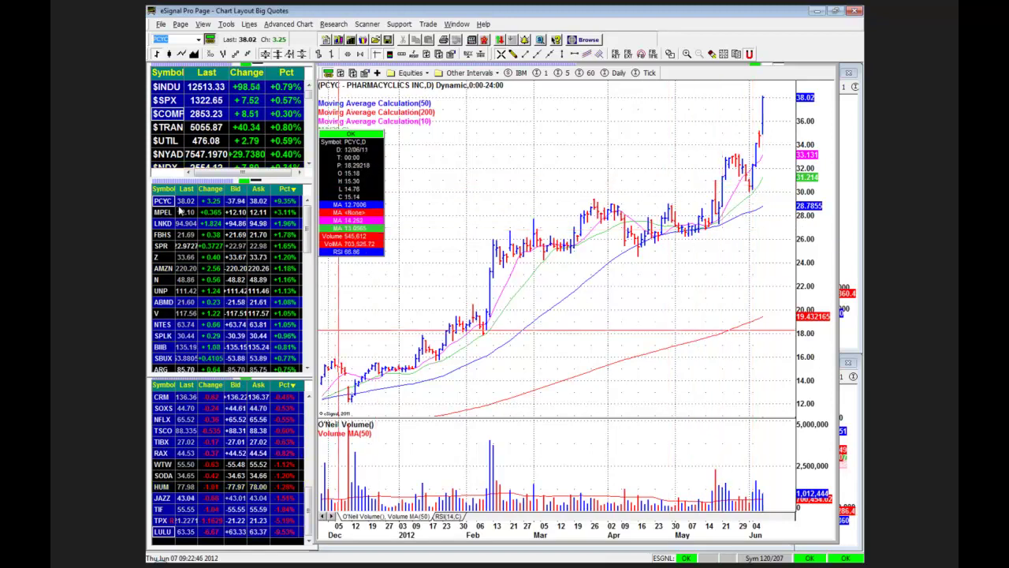
Review the daily charts of MPEL, LNKD and FBHS in sequence from the middle watchlist
{"action": "left_click", "coordinate": [162, 212]}
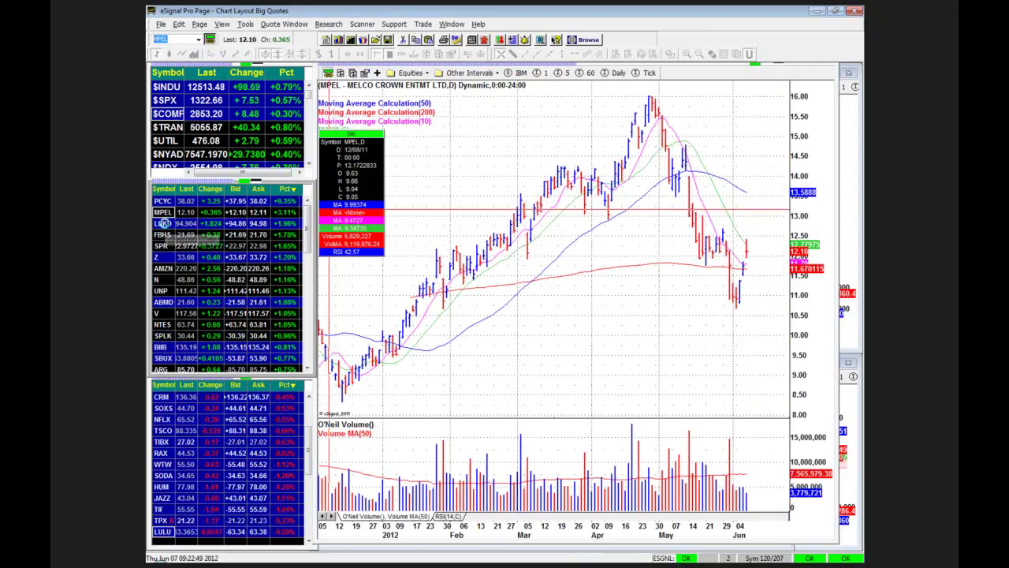
{"action": "key", "text": "Down"}
{"action": "key", "text": "Down"}
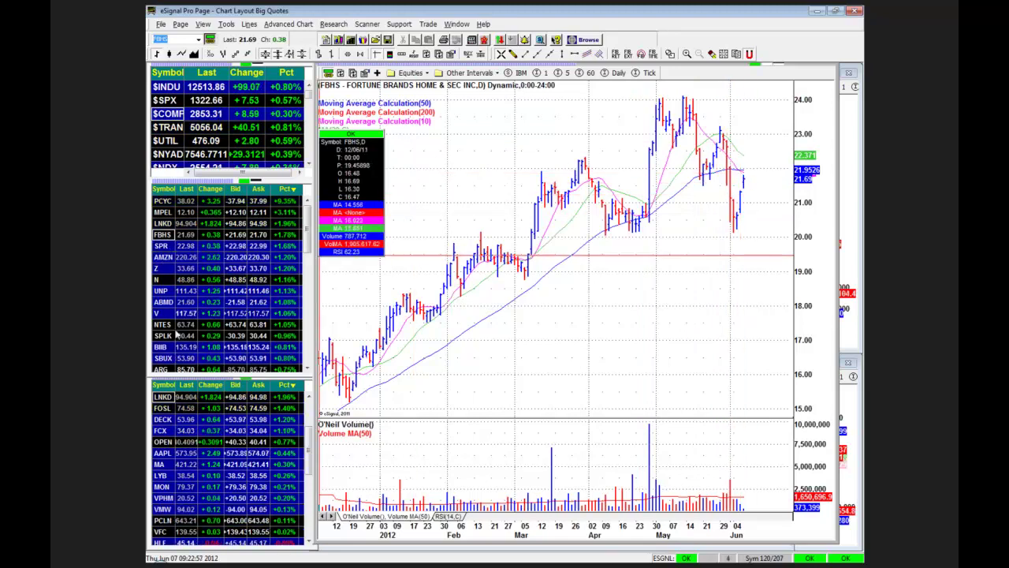
Load the daily MLNX chart and examine its price action and moving averages from January to June 2012
{"action": "left_click", "coordinate": [273, 321]}
{"action": "left_click", "coordinate": [471, 237]}
{"action": "type", "text": "mlnx"}
{"action": "key", "text": "Return"}
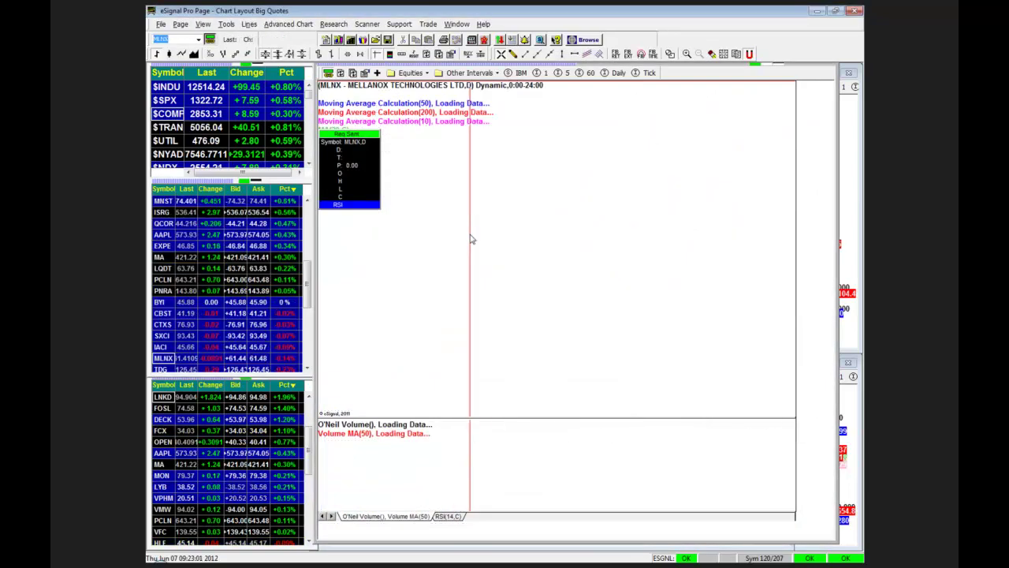
{"action": "left_click_drag", "start_coordinate": [490, 266], "coordinate": [485, 266]}
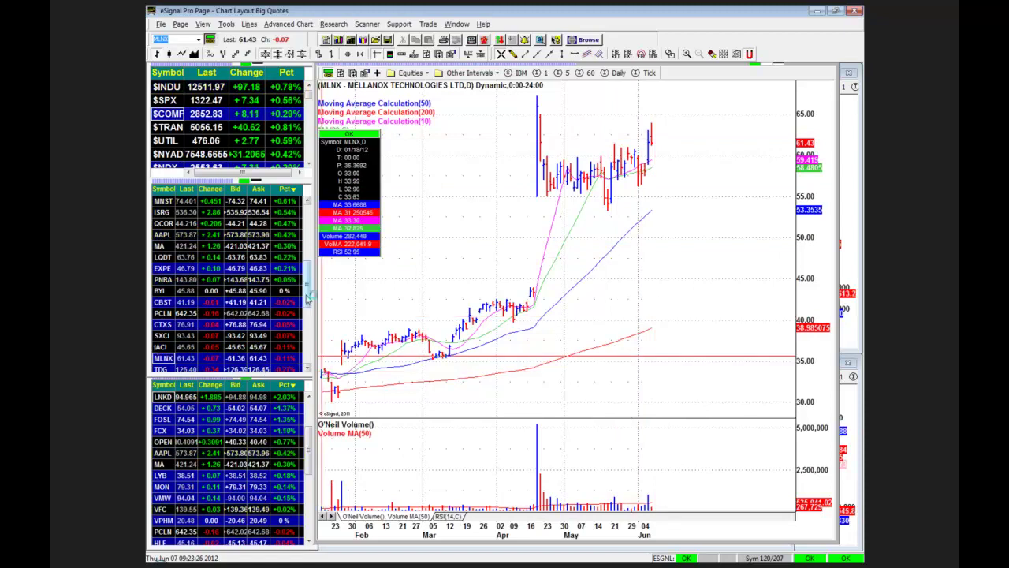
Load the daily WWWW chart and examine its price action from December 2011 to June 2012
{"action": "type", "text": "WWWW"}
{"action": "key", "text": "Return"}
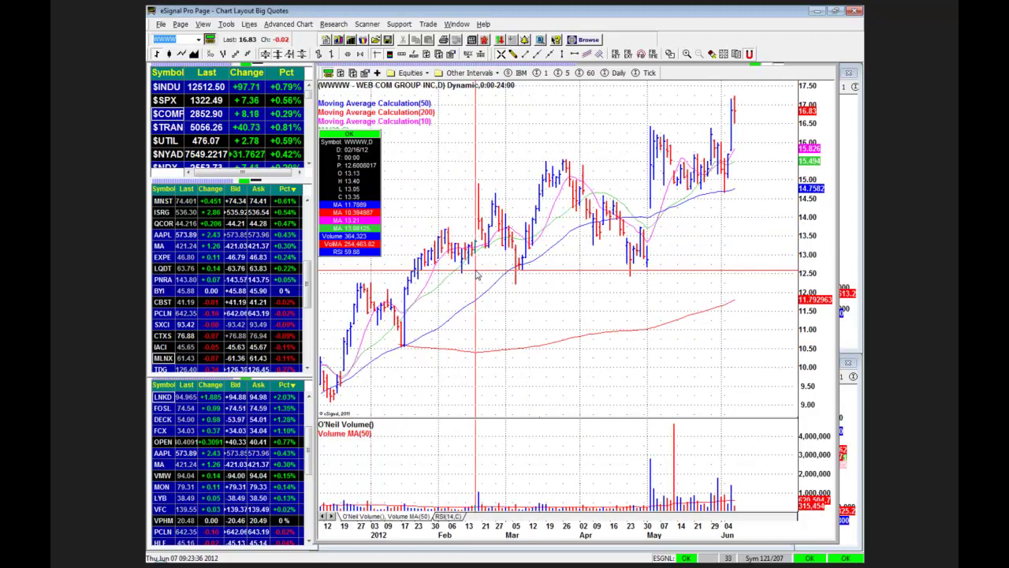
{"action": "left_click_drag", "start_coordinate": [535, 284], "coordinate": [476, 305]}
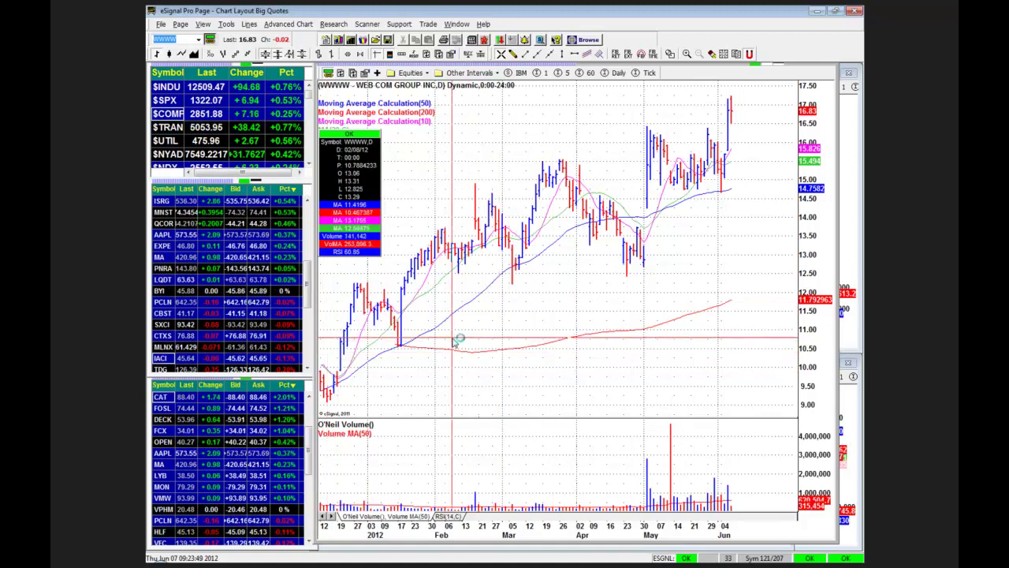
{"action": "left_click_drag", "start_coordinate": [449, 341], "coordinate": [465, 342]}
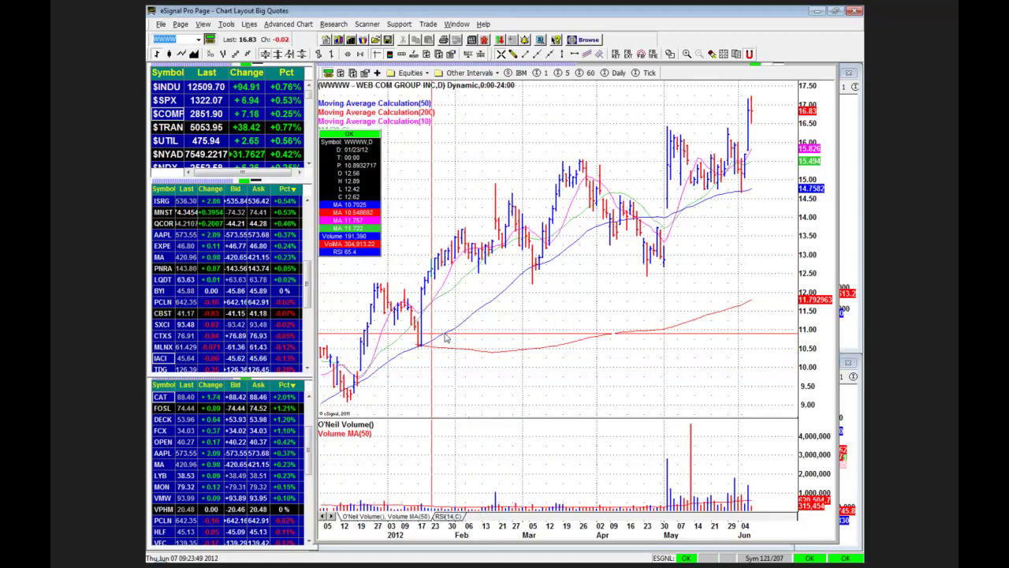
Review the daily charts of QCOR, ISRG and MNST from the middle watchlist
{"action": "left_click", "coordinate": [164, 224]}
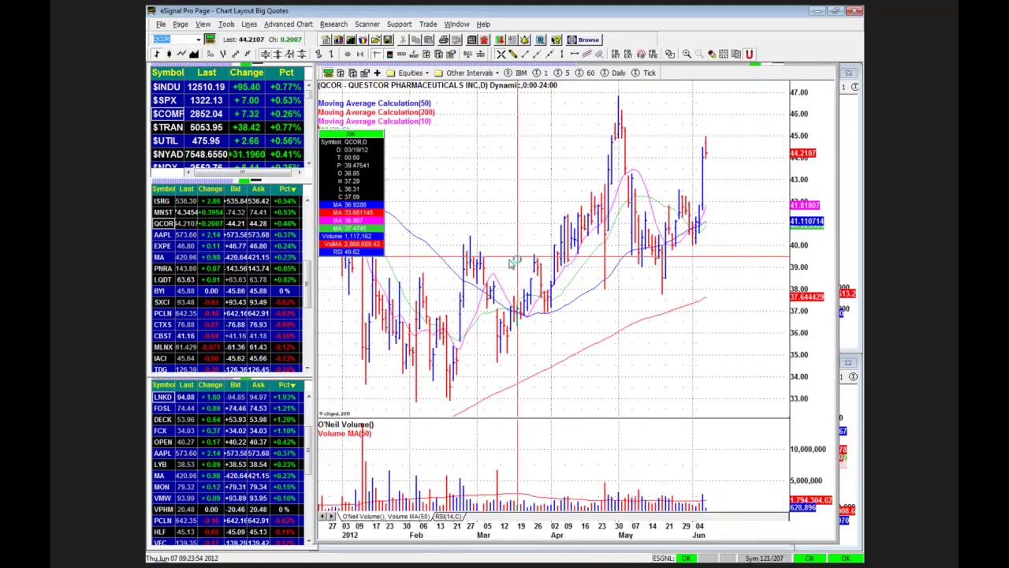
{"action": "left_click", "coordinate": [163, 202]}
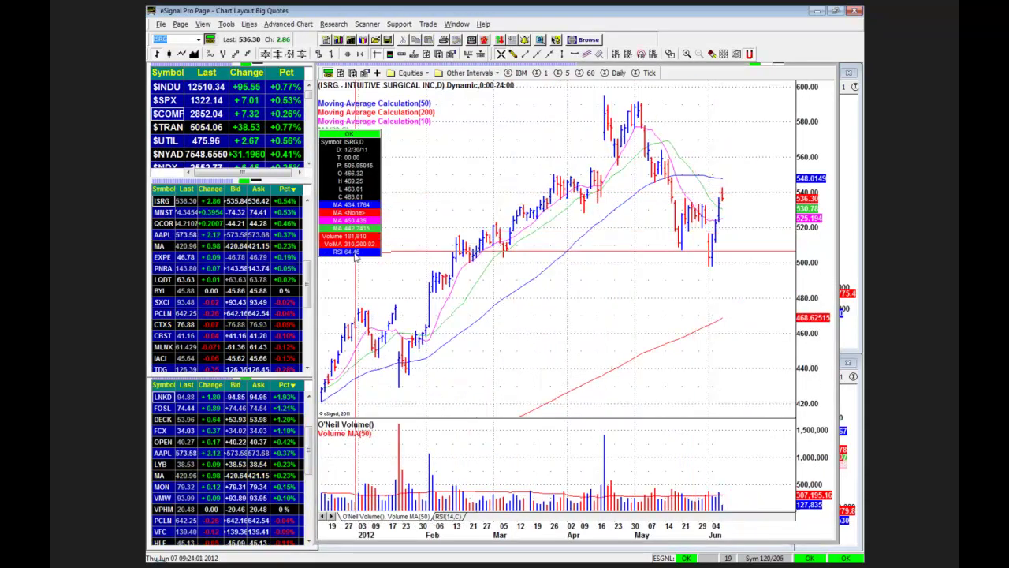
{"action": "left_click", "coordinate": [164, 213]}
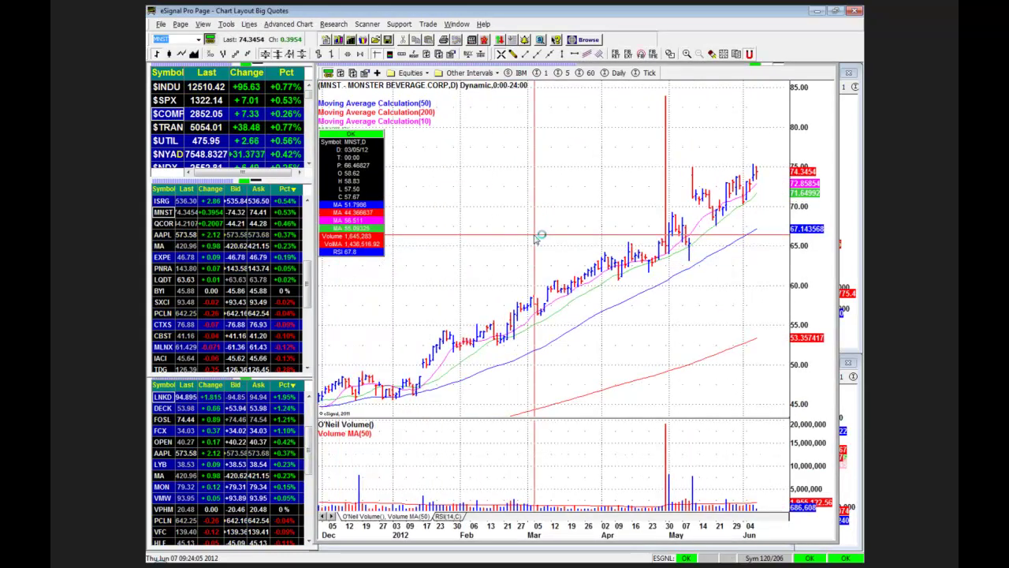
Examine the daily DG chart, then bring the daily WWWW chart back for another look
{"action": "type", "text": "DG"}
{"action": "key", "text": "Return"}
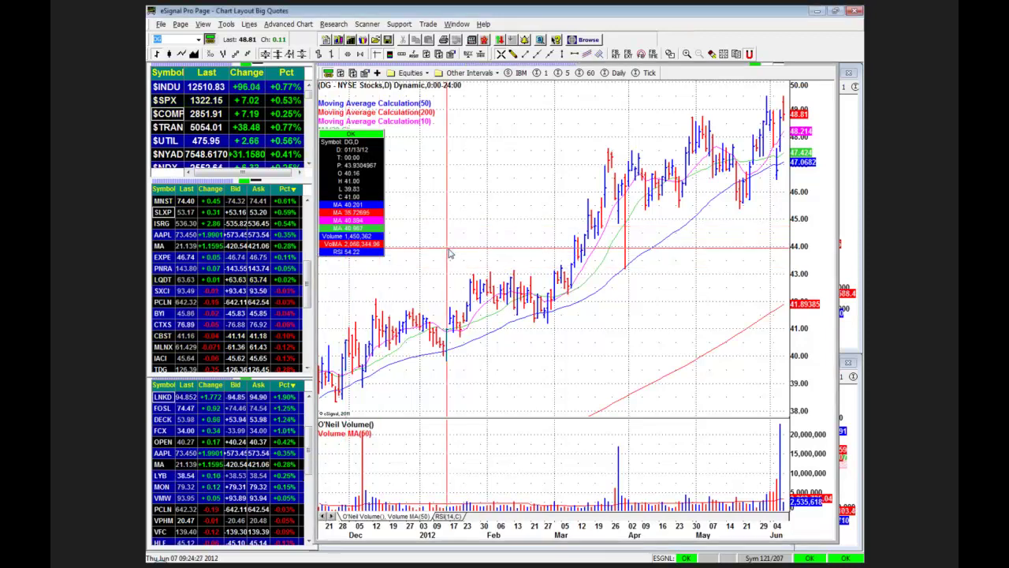
{"action": "type", "text": "wwww"}
{"action": "key", "text": "Return"}
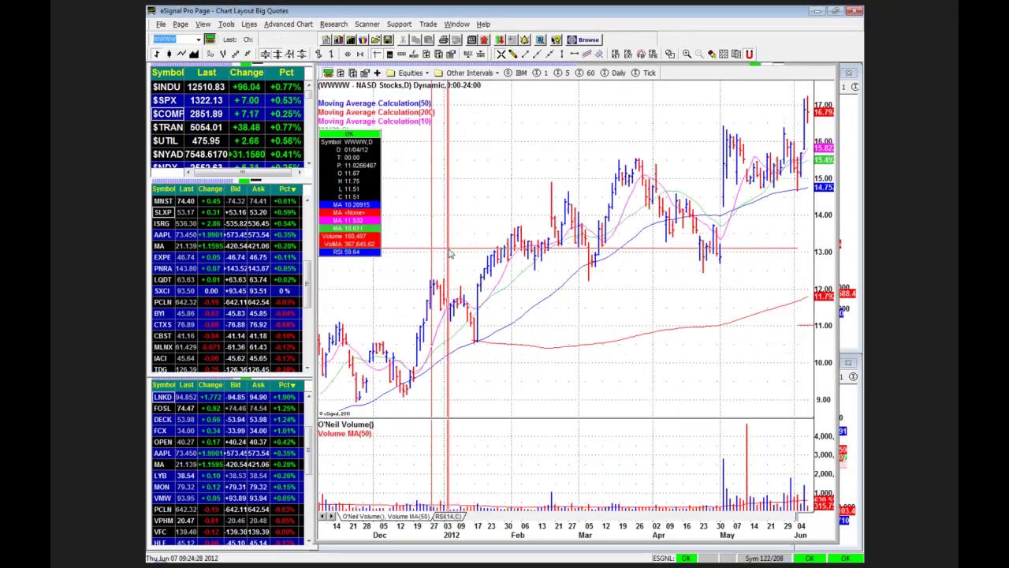
Reload the daily MLNX chart and re-examine its price action from December 2011 to June 2012
{"action": "type", "text": "MLNX"}
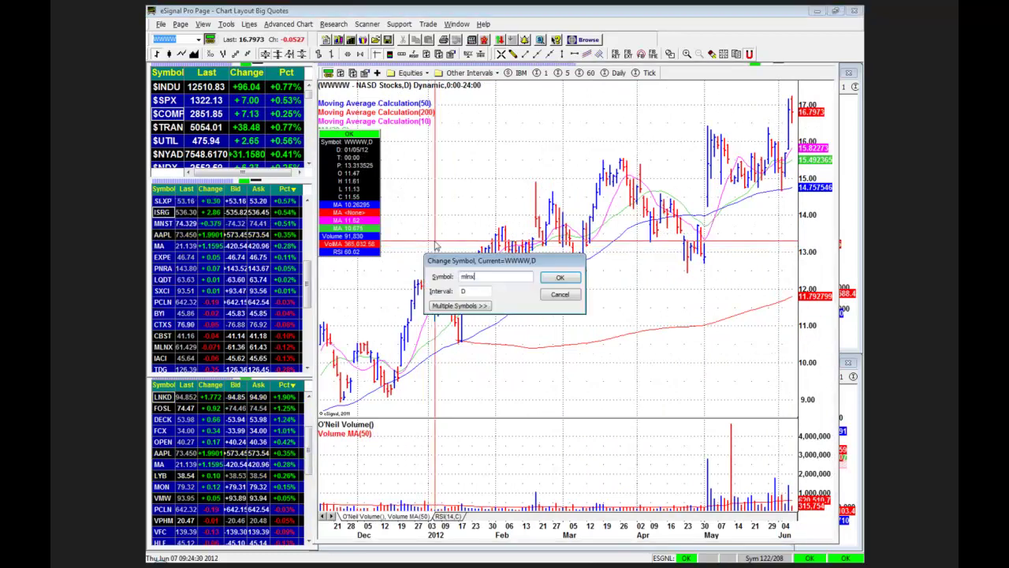
{"action": "key", "text": "Return"}
{"action": "left_click_drag", "start_coordinate": [524, 187], "coordinate": [464, 189]}
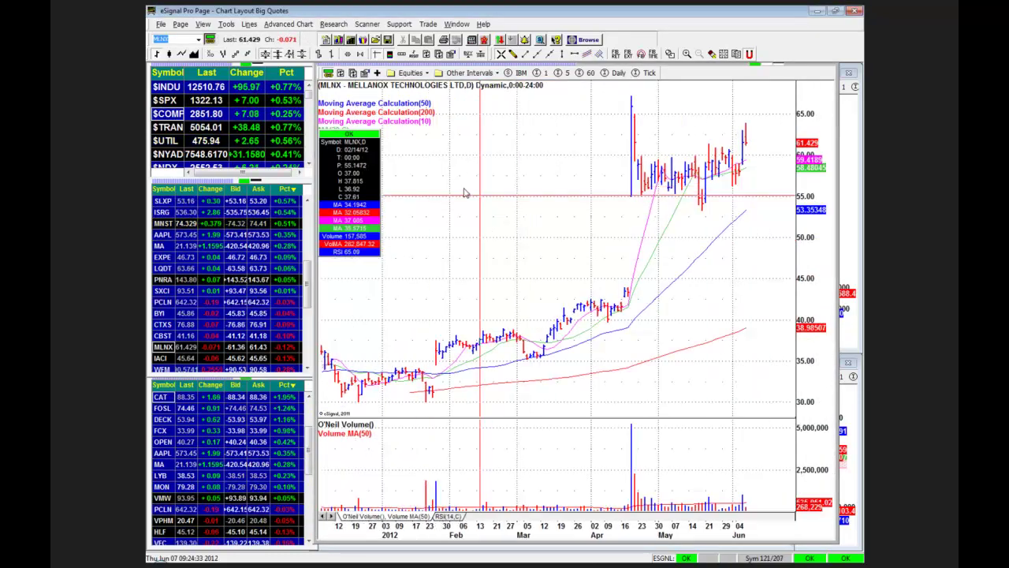